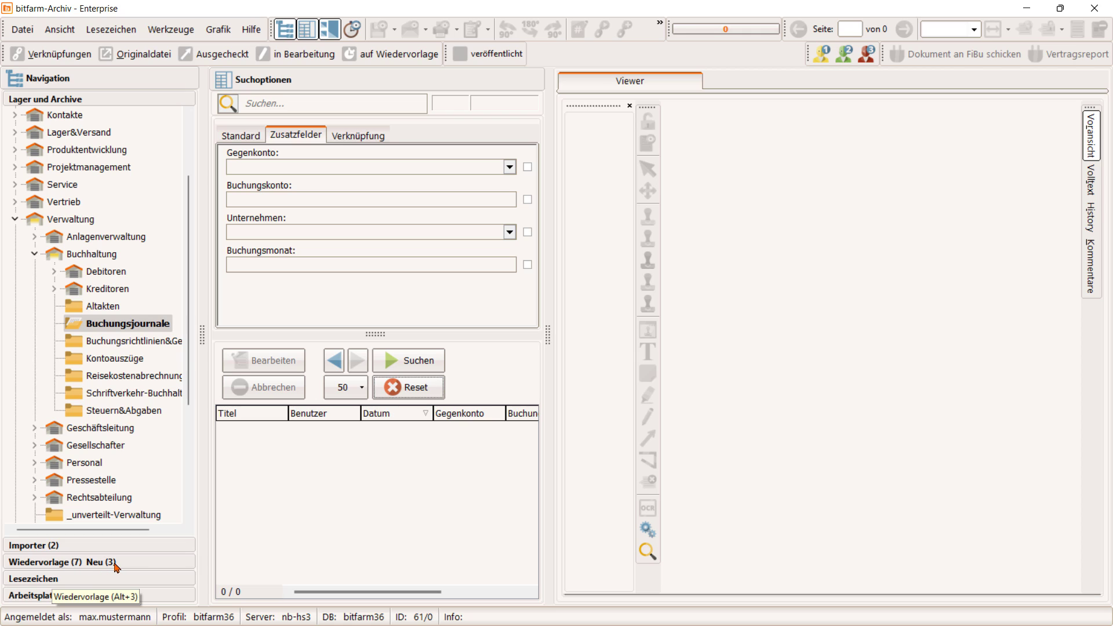
Step: Open the Wiedervorlage list, widen its Termin and Titel columns, and enlarge the list area slightly
click(139, 563)
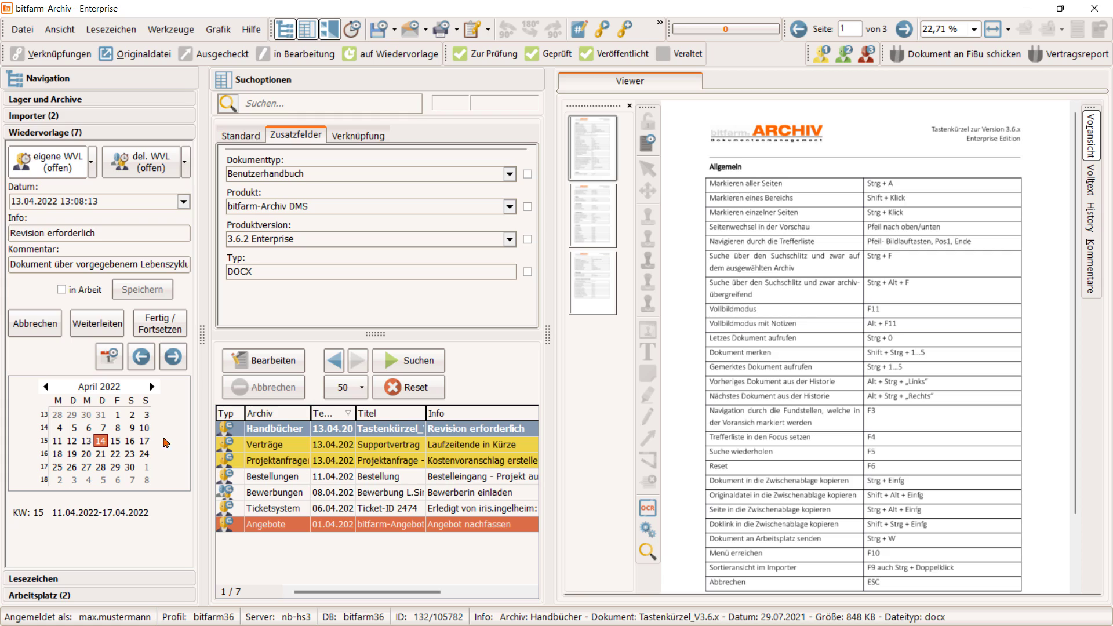
drag(355, 413, 374, 412)
drag(444, 413, 462, 412)
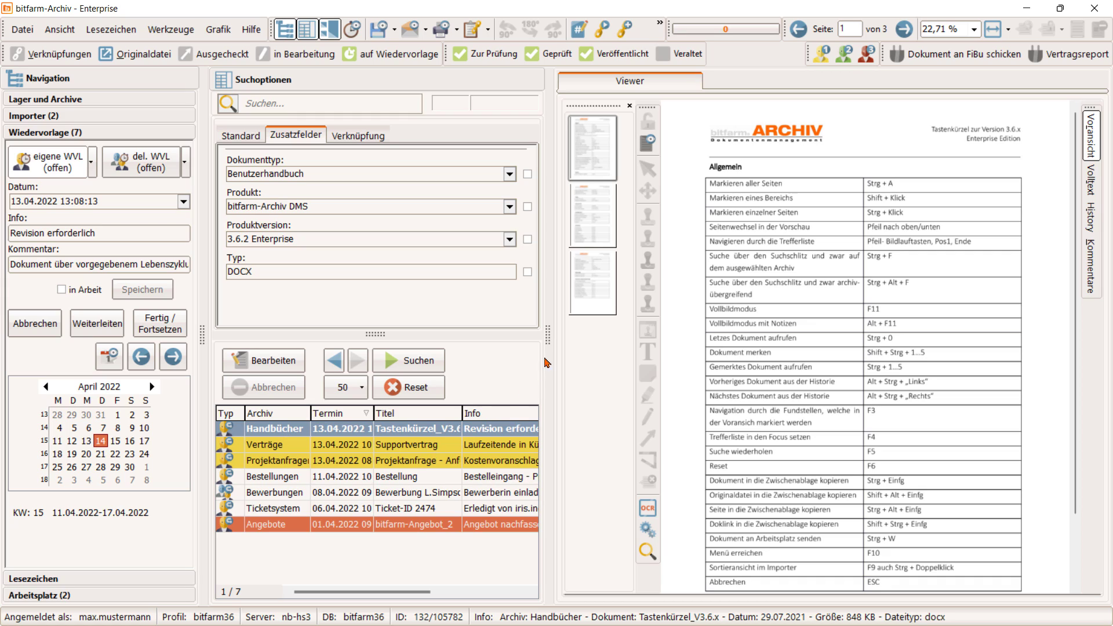
drag(549, 337, 586, 337)
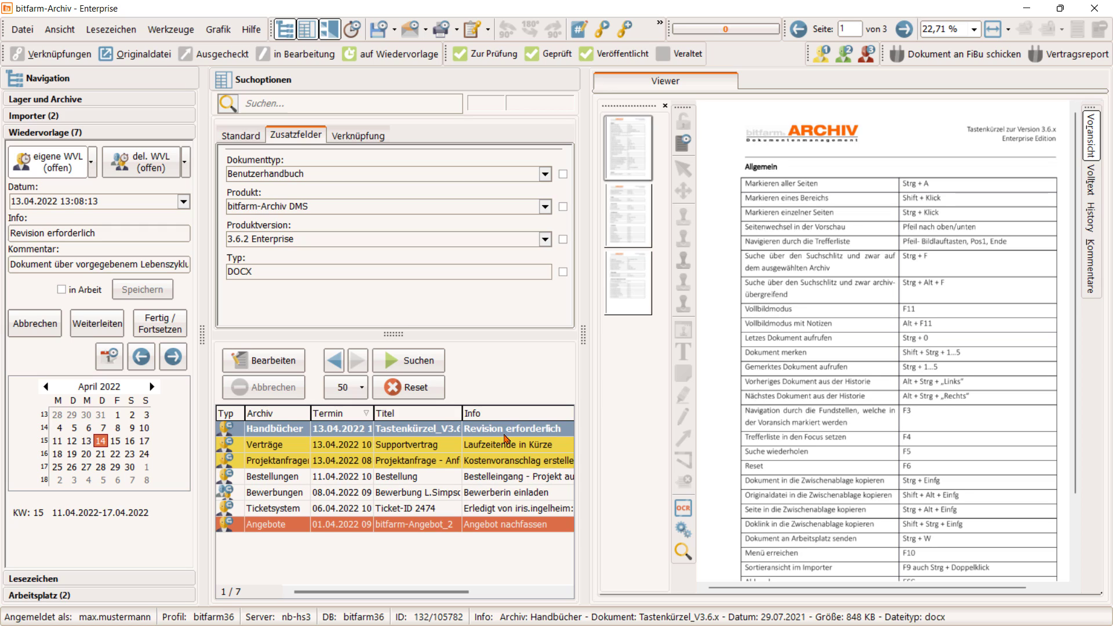
Step: View the documents of the Angebote, Verträge and Bestellungen follow-ups one after another
click(404, 529)
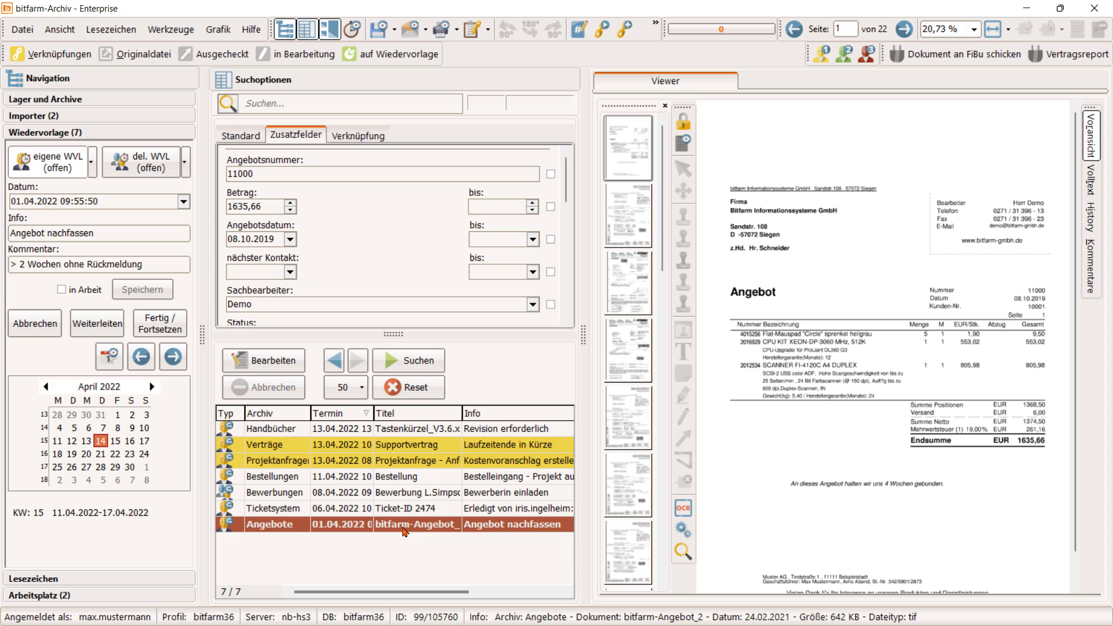
click(444, 448)
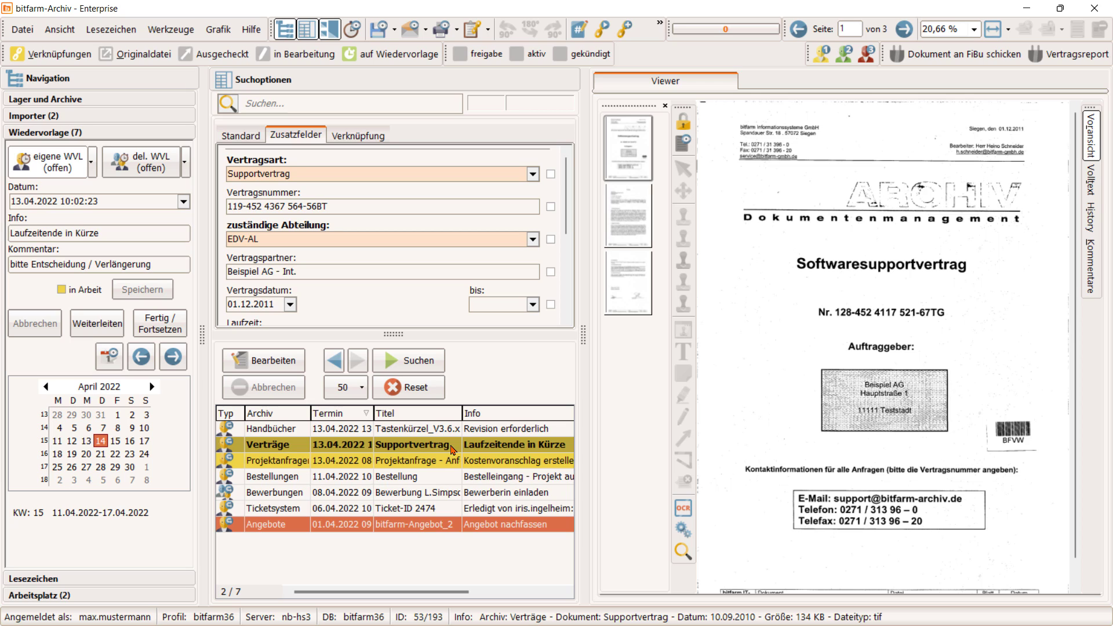
click(418, 481)
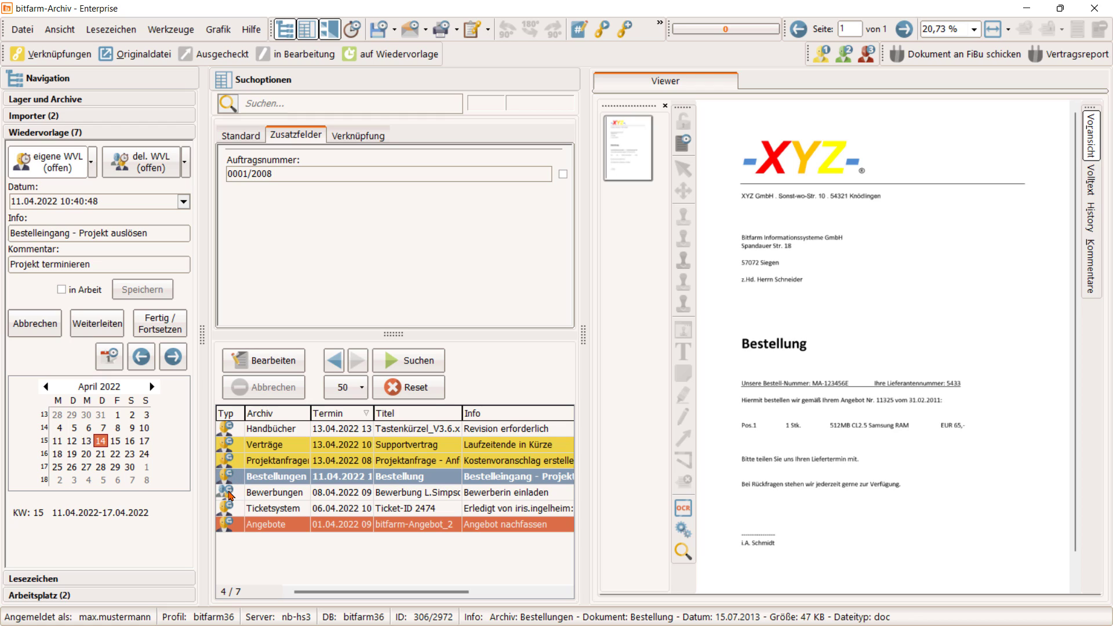
Step: Select the Bewerbungen follow-up and temporarily widen the list to check its Bearbeiter column
click(261, 496)
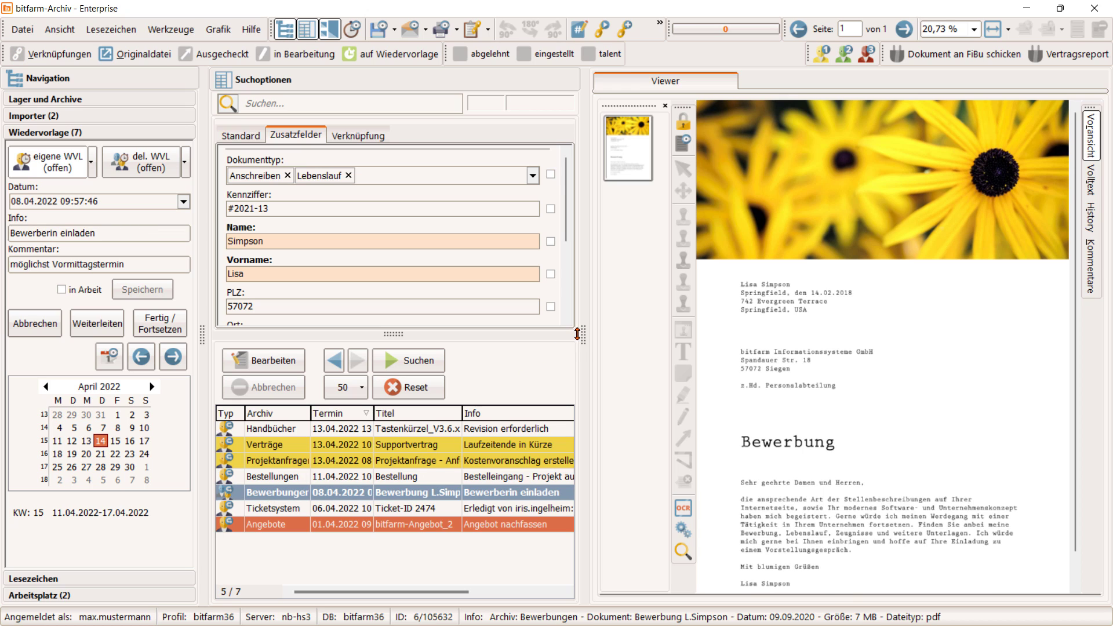
drag(583, 338, 732, 327)
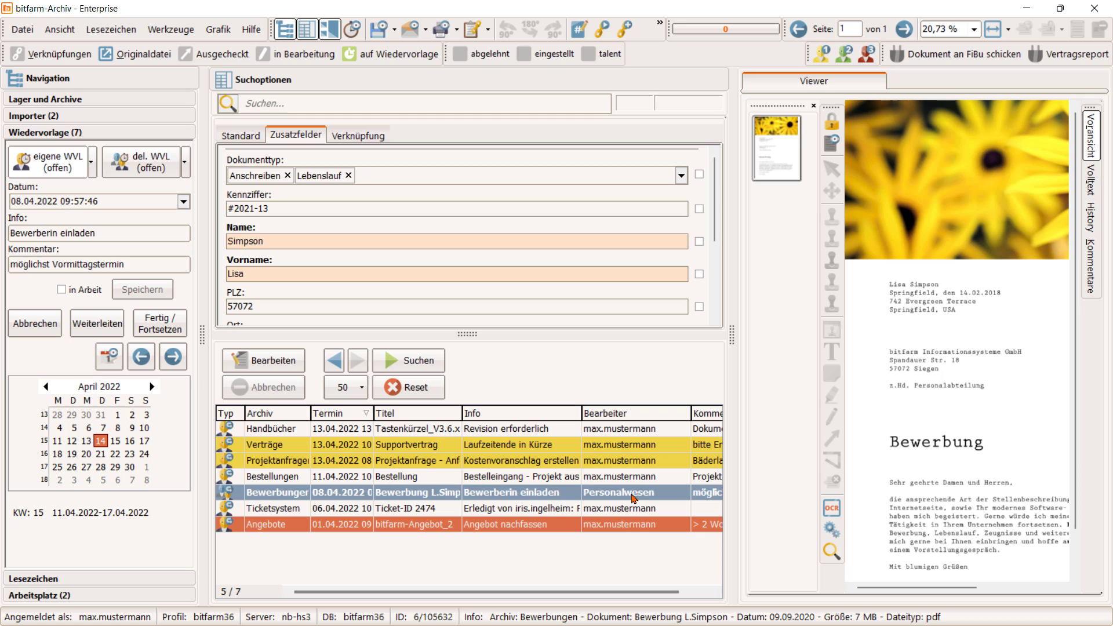
mouse_move(400, 68)
drag(734, 339, 578, 335)
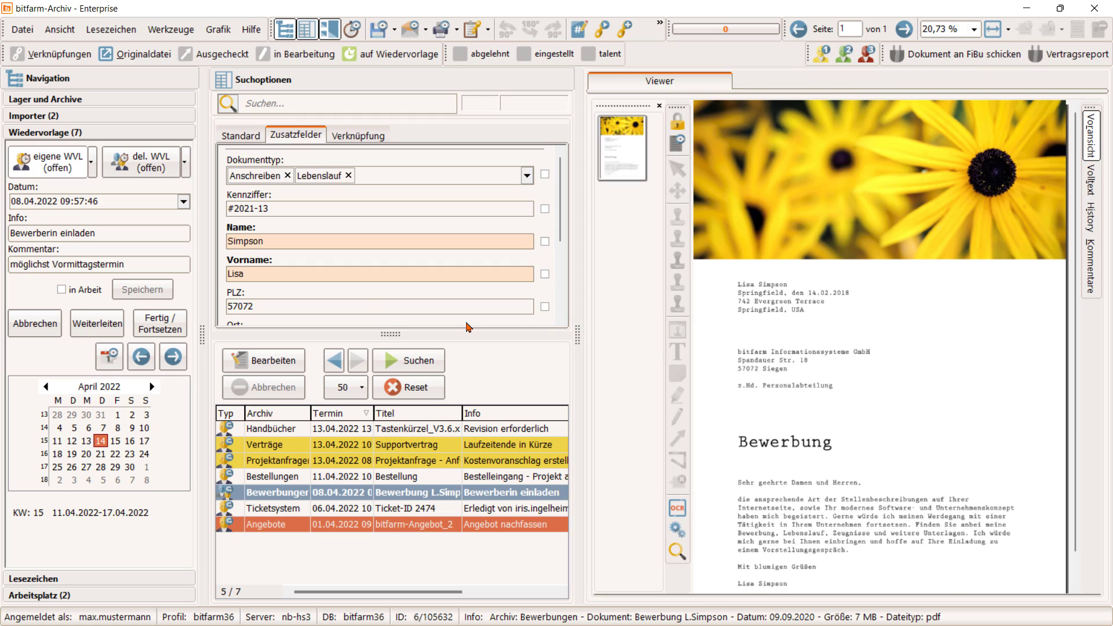
Step: Mark the Bewerbungen follow-up as "in Arbeit" and save the change
click(63, 292)
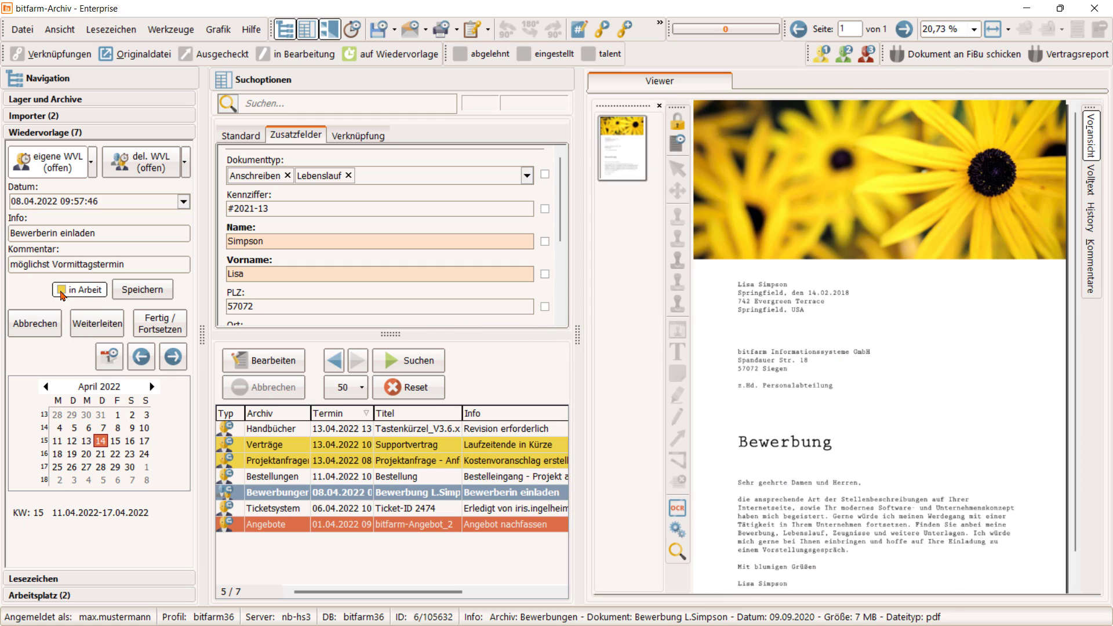
click(139, 290)
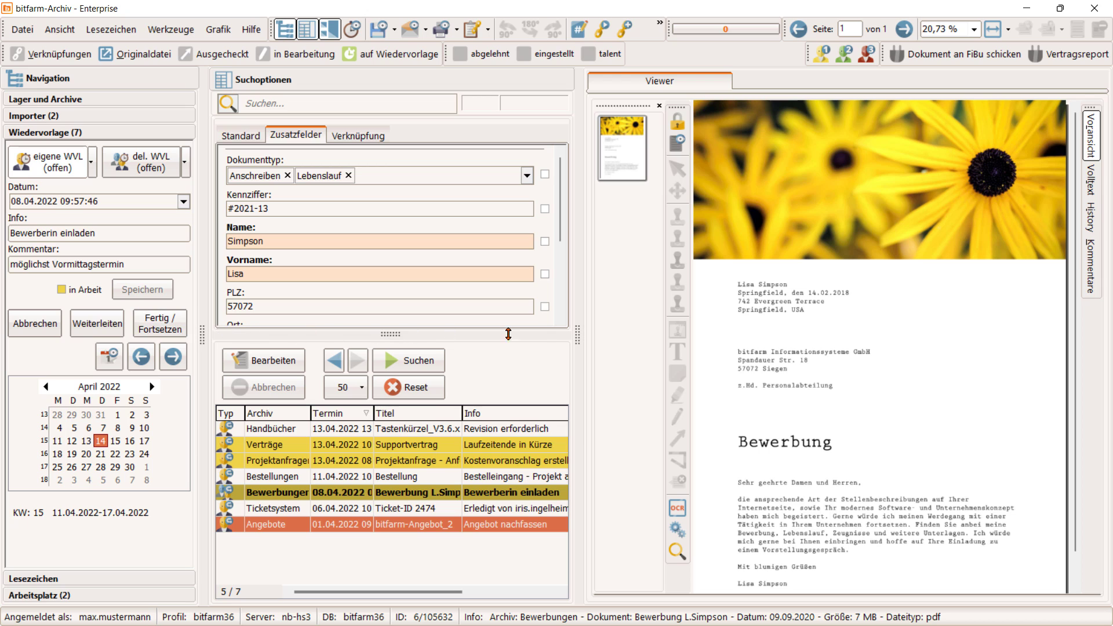
Step: Put the application document into edit mode and draw a large green note to the right of the recipient address
scroll(855, 346, up, 1)
scroll(855, 346, up, 2)
click(855, 345)
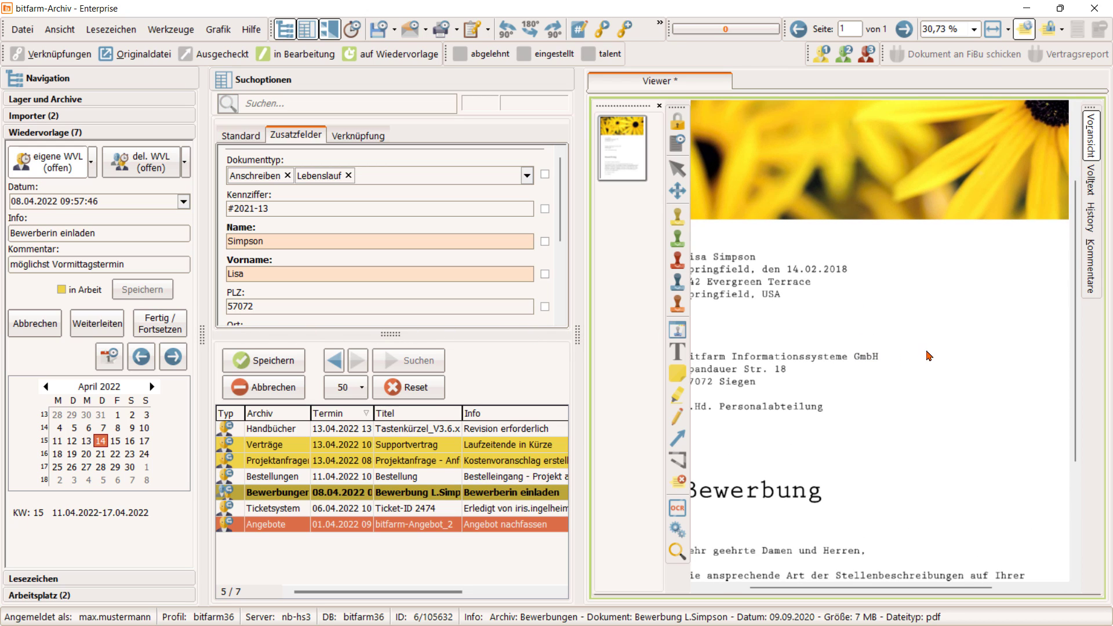
scroll(714, 305, up, 2)
click(677, 372)
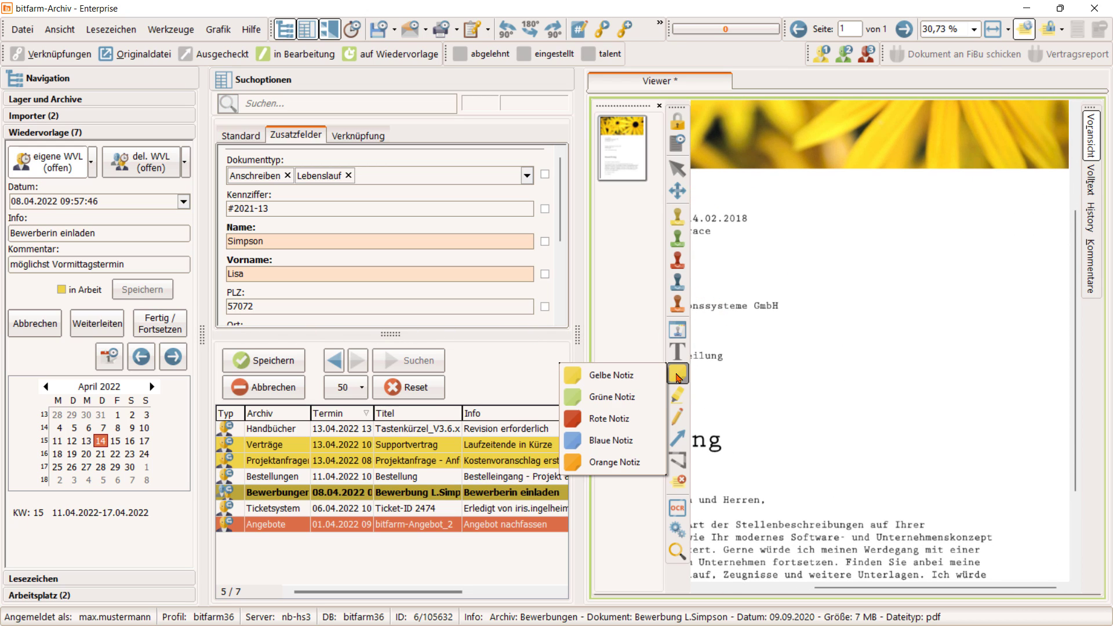
click(603, 393)
drag(967, 428, 1043, 474)
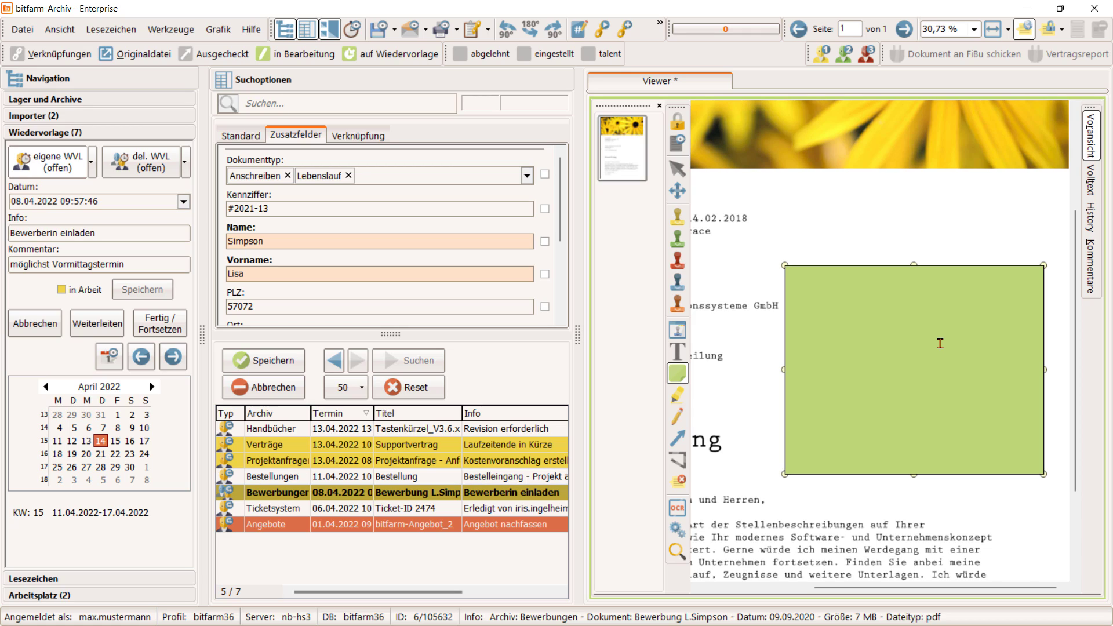
Step: Fill the green note with "Termin Dienstag 10:00 Konfi 2", add a greeting with the sender's first name below a blank line, and save the document
text(Termin Dienstag)
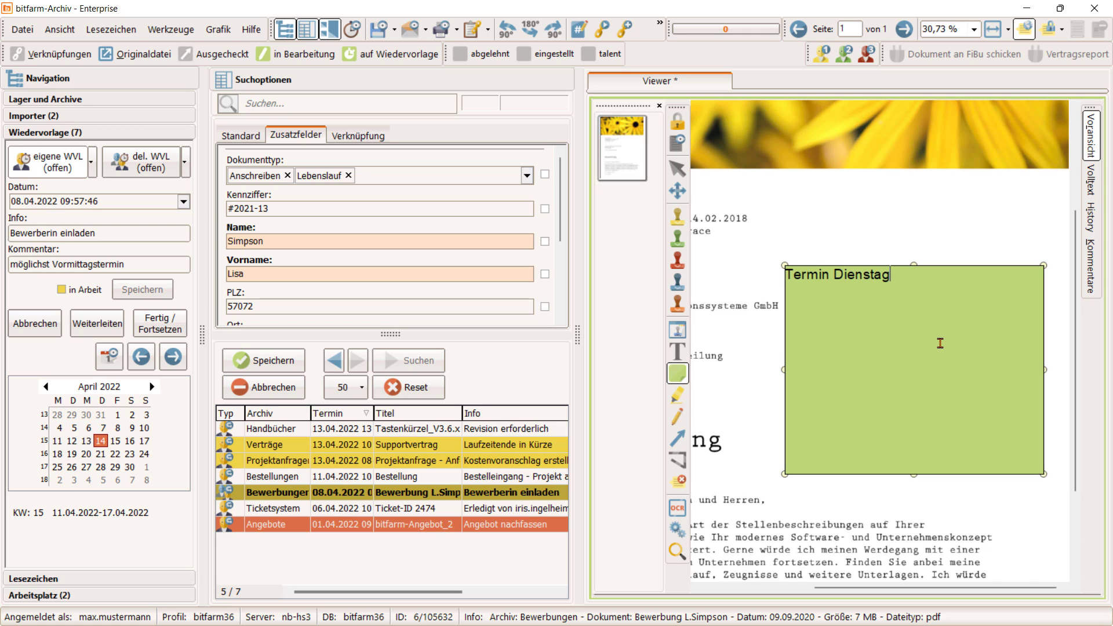
text( 10:00 Konfi 2)
key(Return)
key(Return)
text(Gruß Max)
key(ctrl+s)
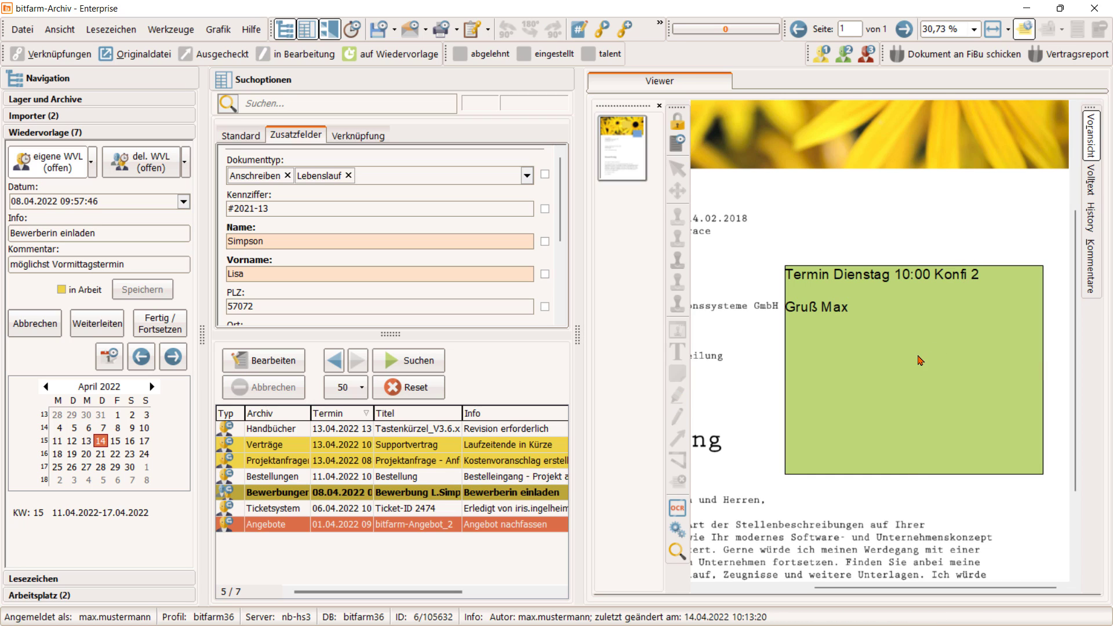
Step: Complete the Bewerbungen follow-up with Fertig / Fortsetzen and cancel the workflow of the Ticketsystem entry
scroll(921, 360, down, 3)
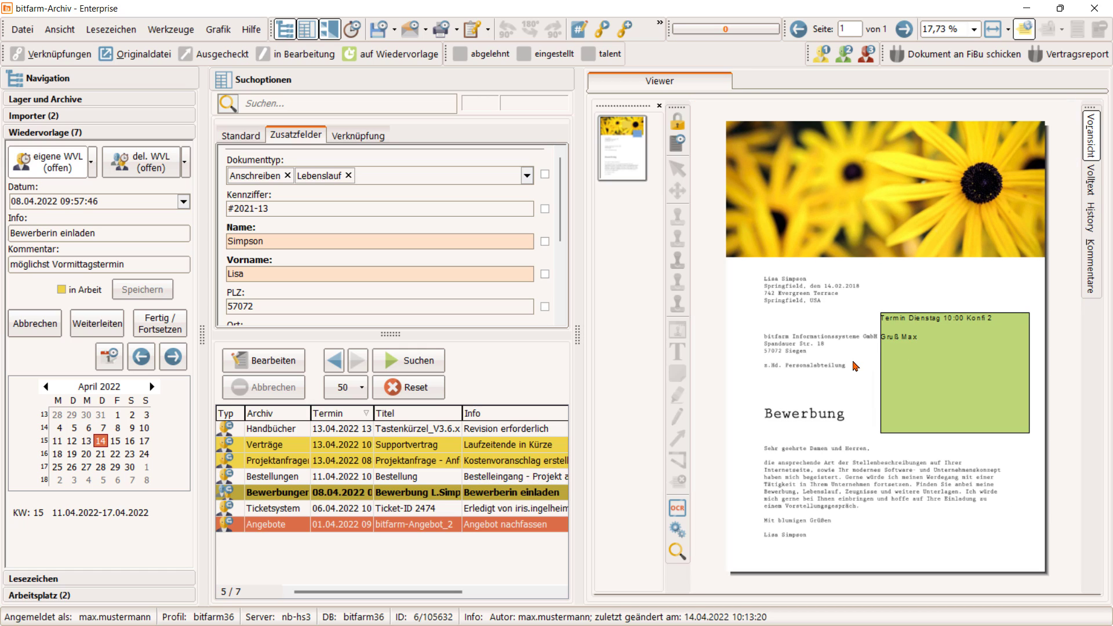
click(170, 335)
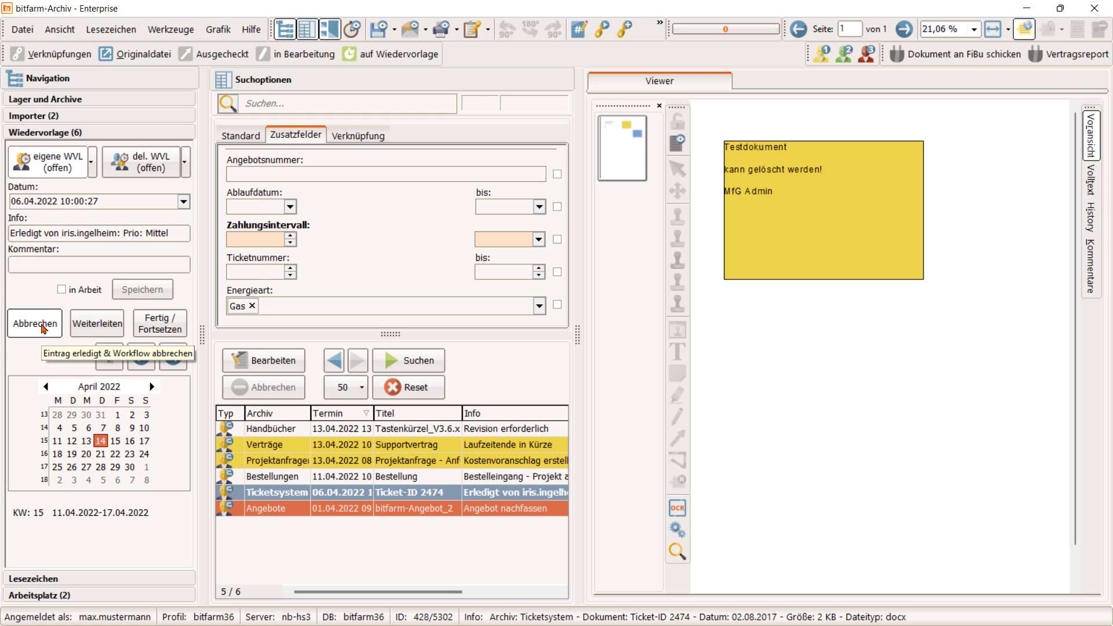
click(42, 329)
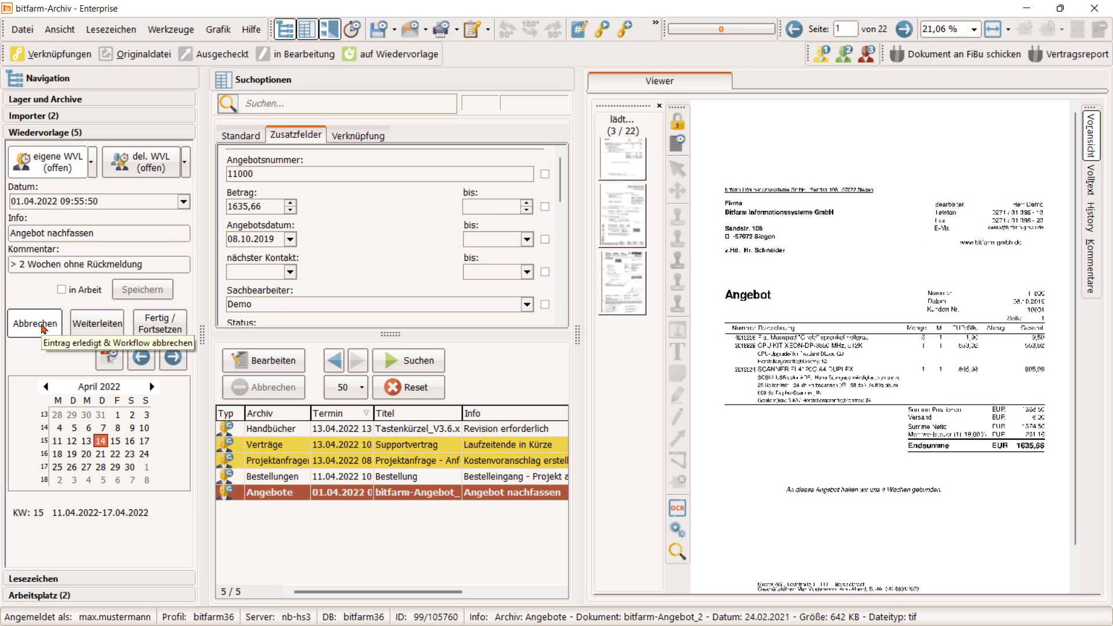
Step: Start forwarding the Bestellungen follow-up, look through the available users, and choose the group Vertrieb as recipient
click(298, 482)
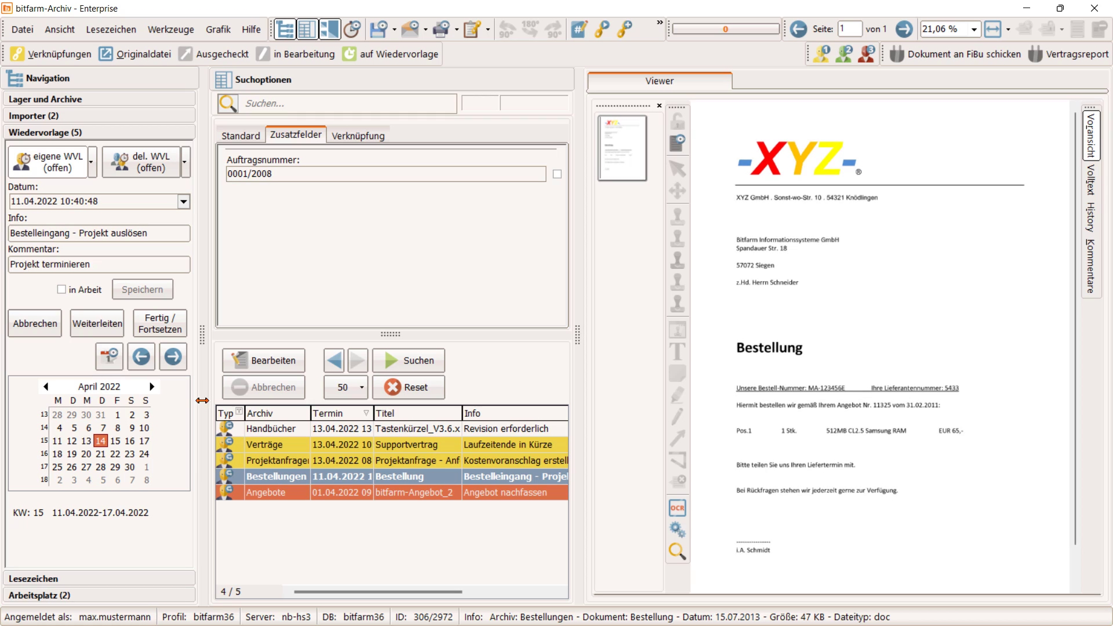
click(115, 335)
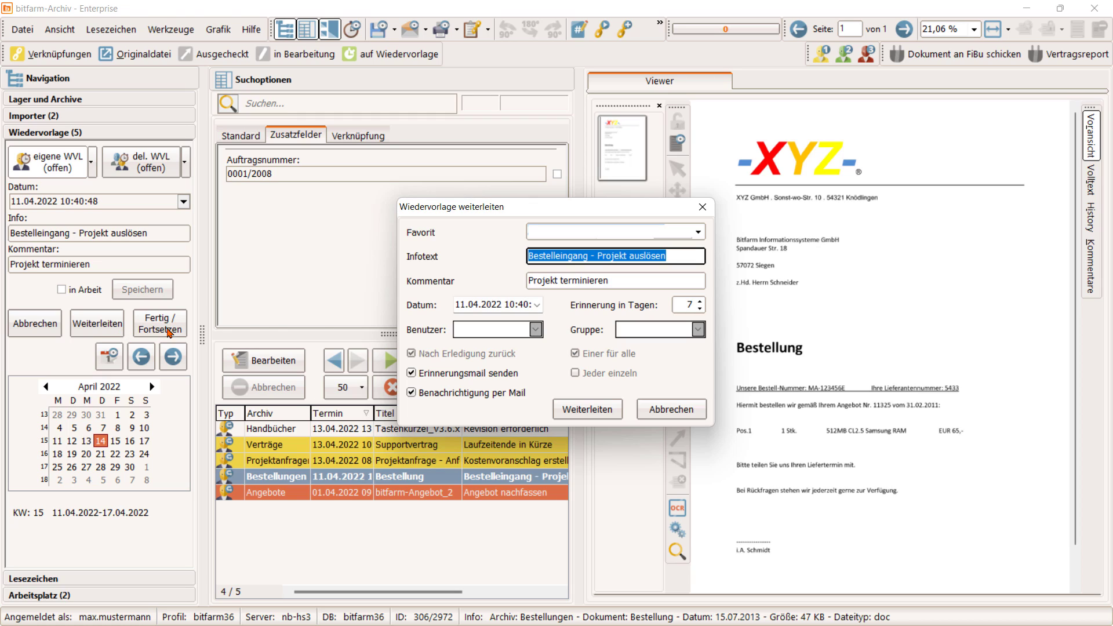
click(537, 331)
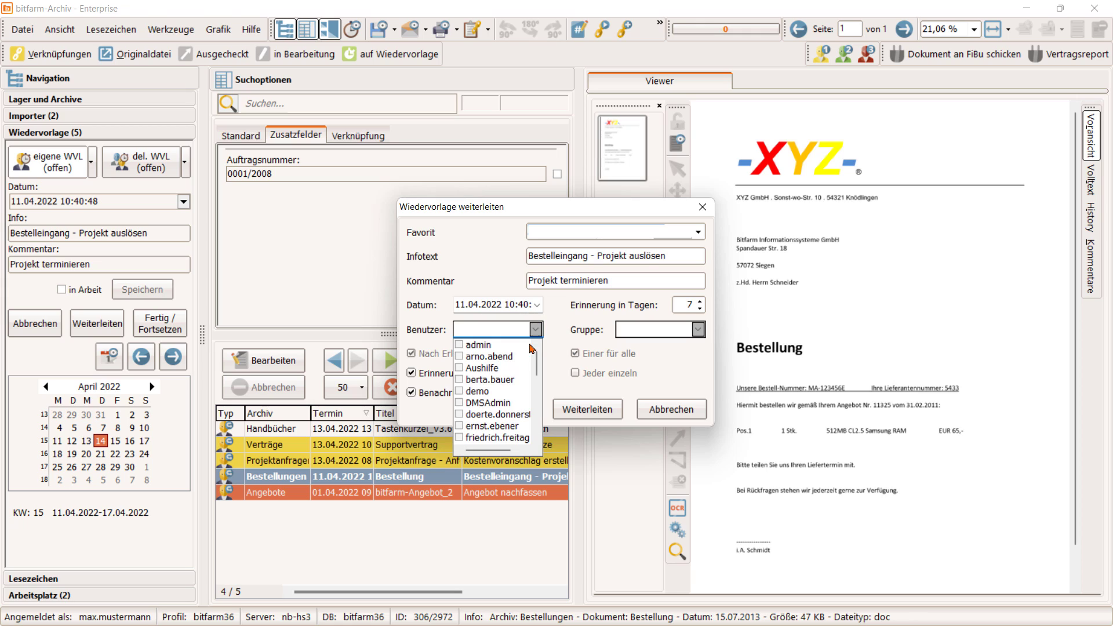
scroll(505, 385, down, 2)
scroll(504, 386, down, 3)
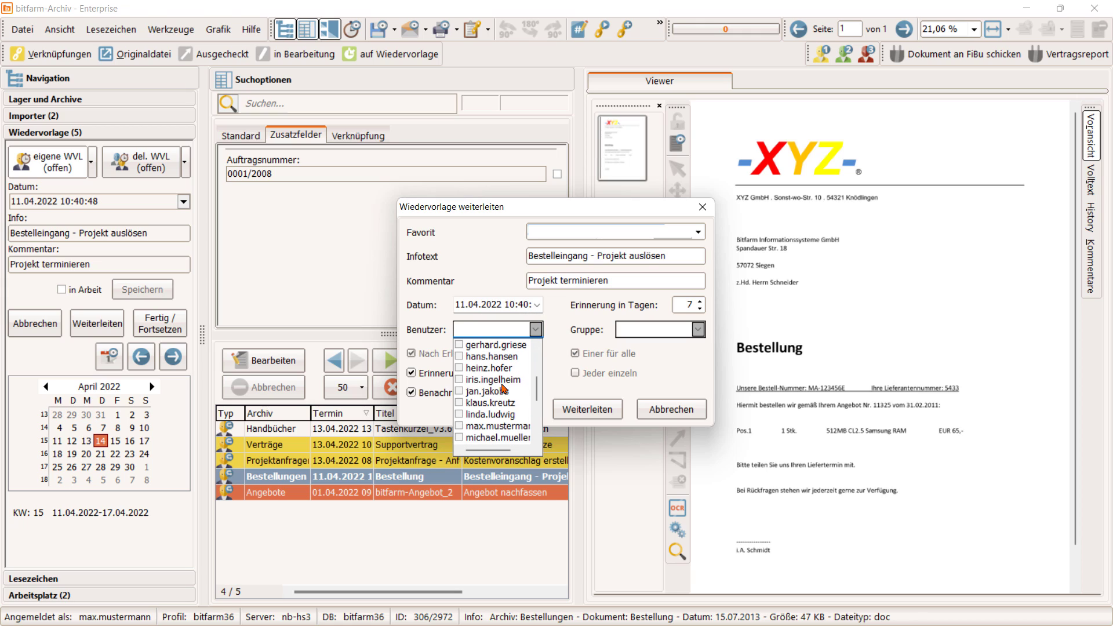
click(700, 330)
scroll(654, 377, down, 9)
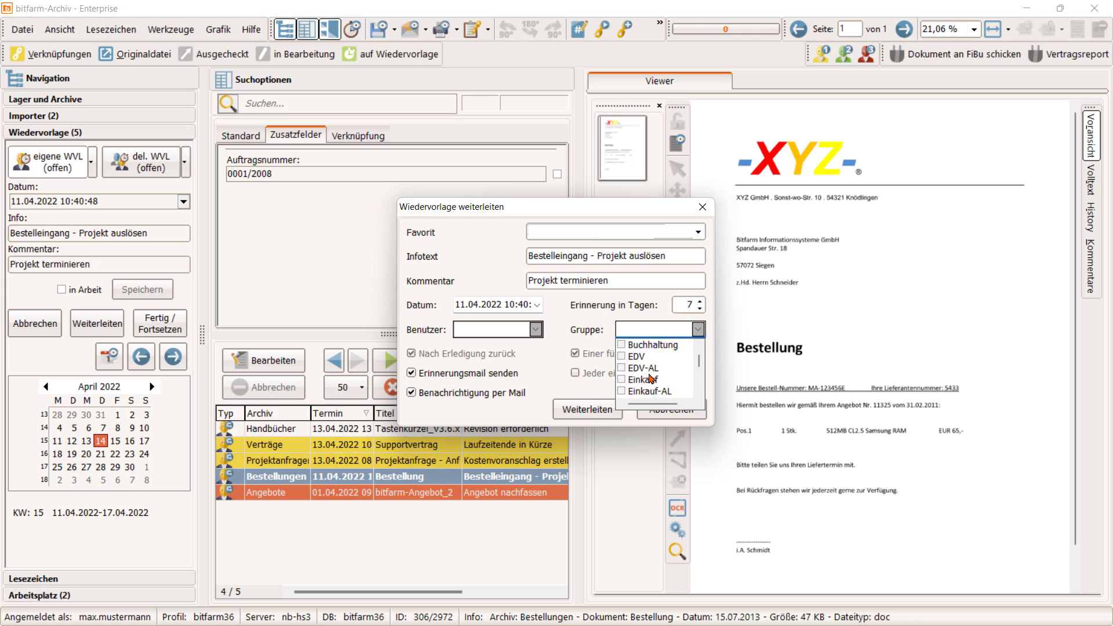
scroll(654, 378, down, 1)
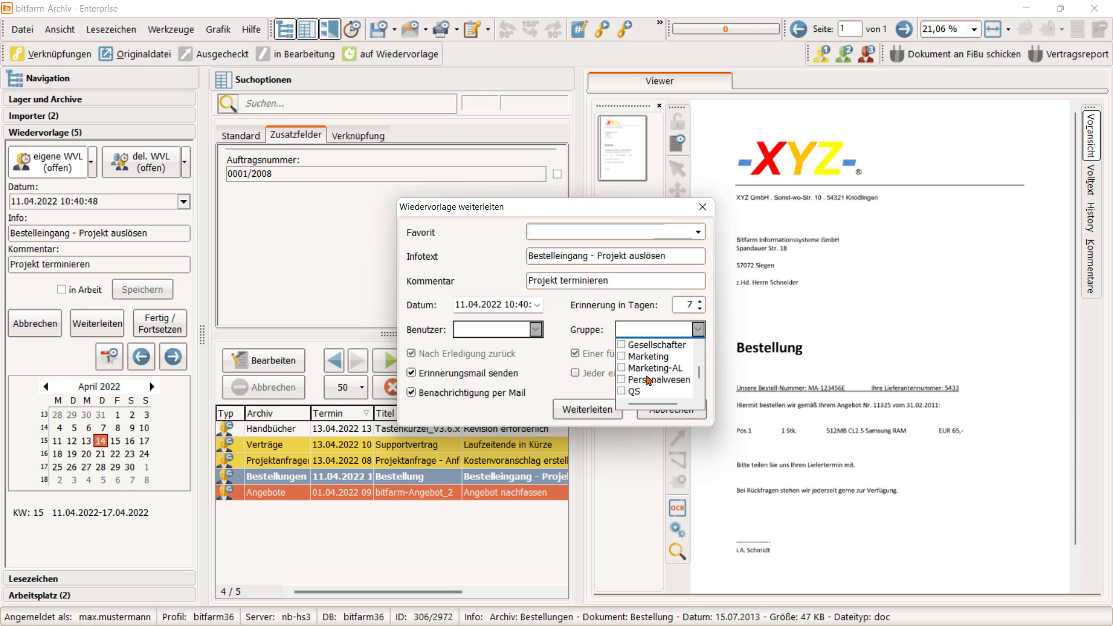
scroll(646, 382, down, 3)
click(621, 392)
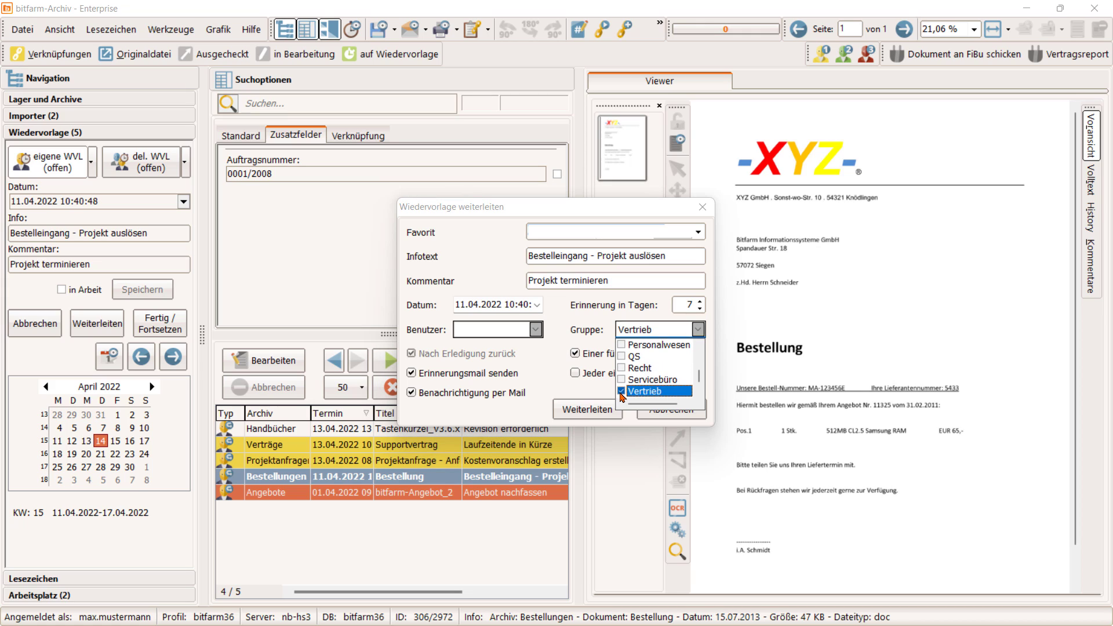
click(565, 339)
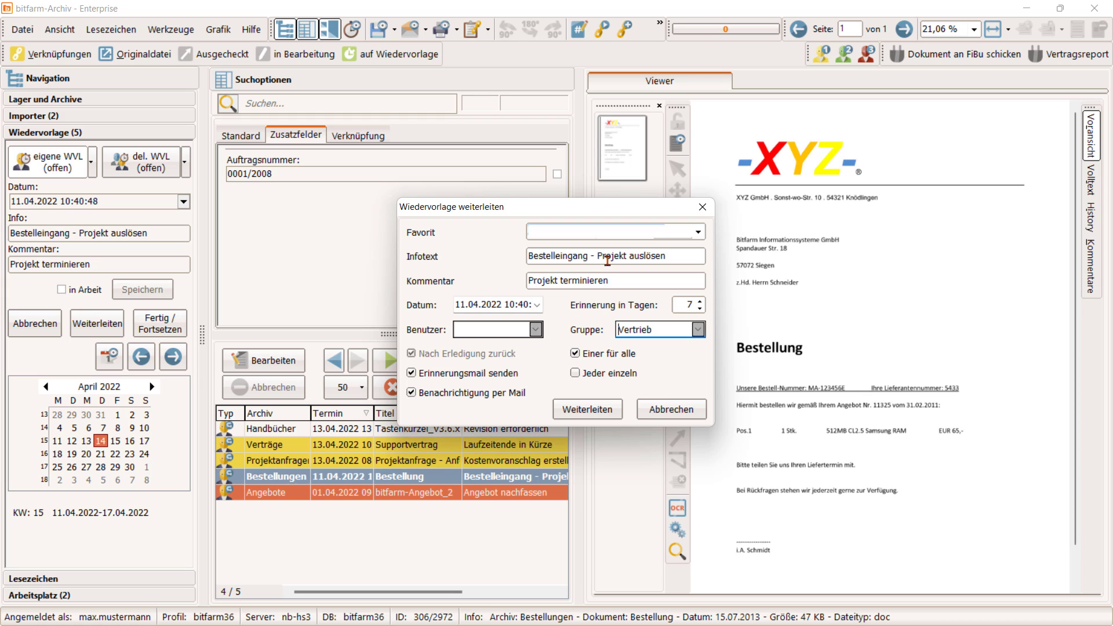
Step: Check the info text, comment and date calendar without editing them, and forward the Bestellungen follow-up
click(616, 257)
click(649, 274)
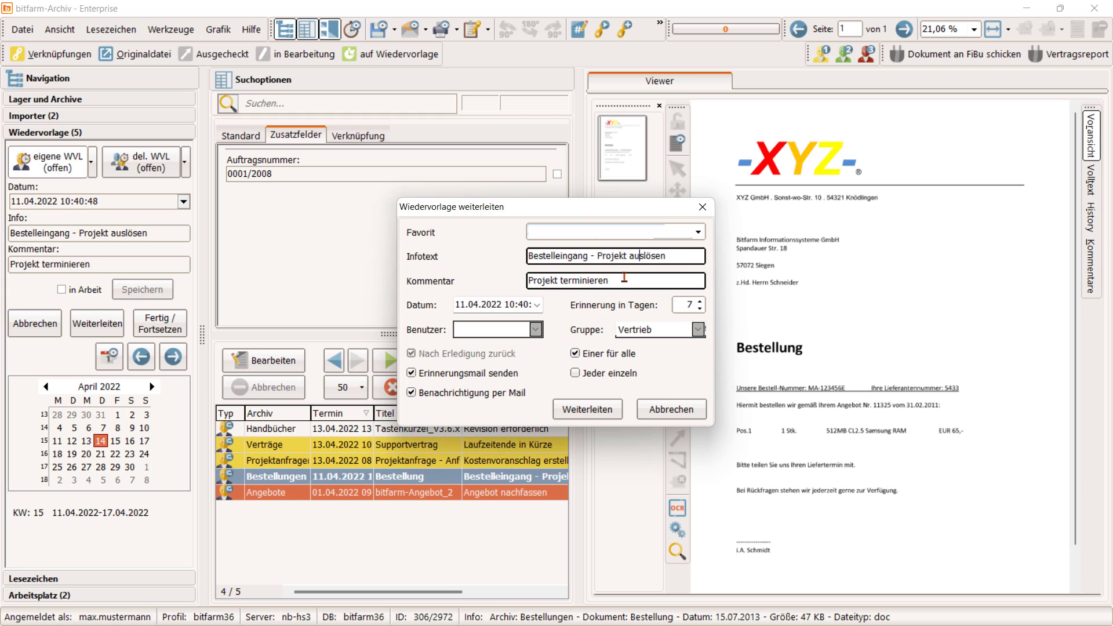
click(535, 305)
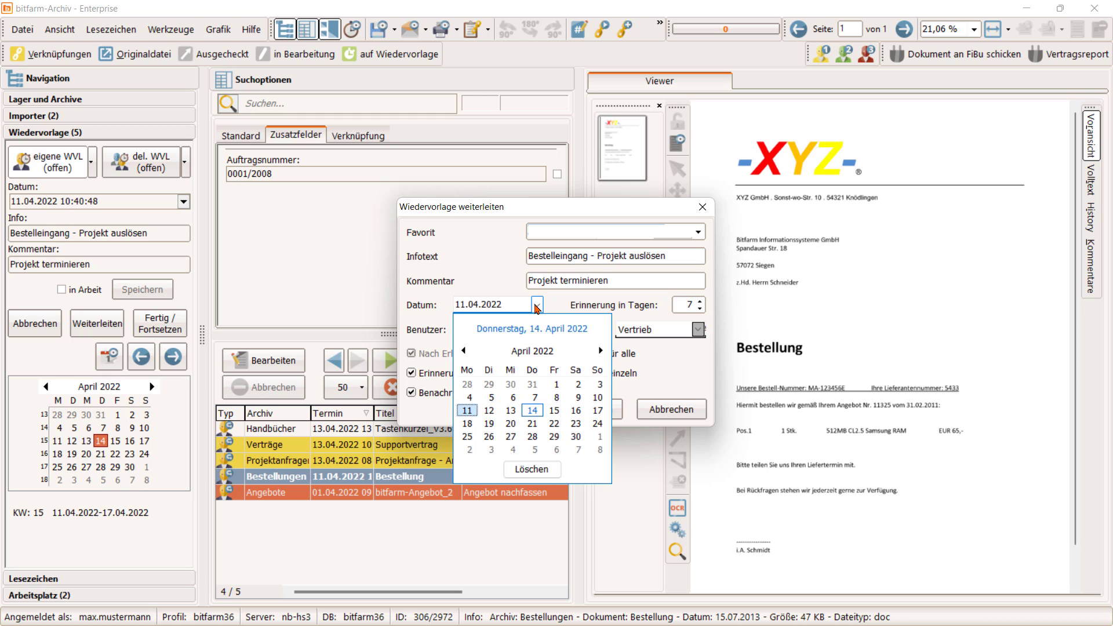
click(536, 305)
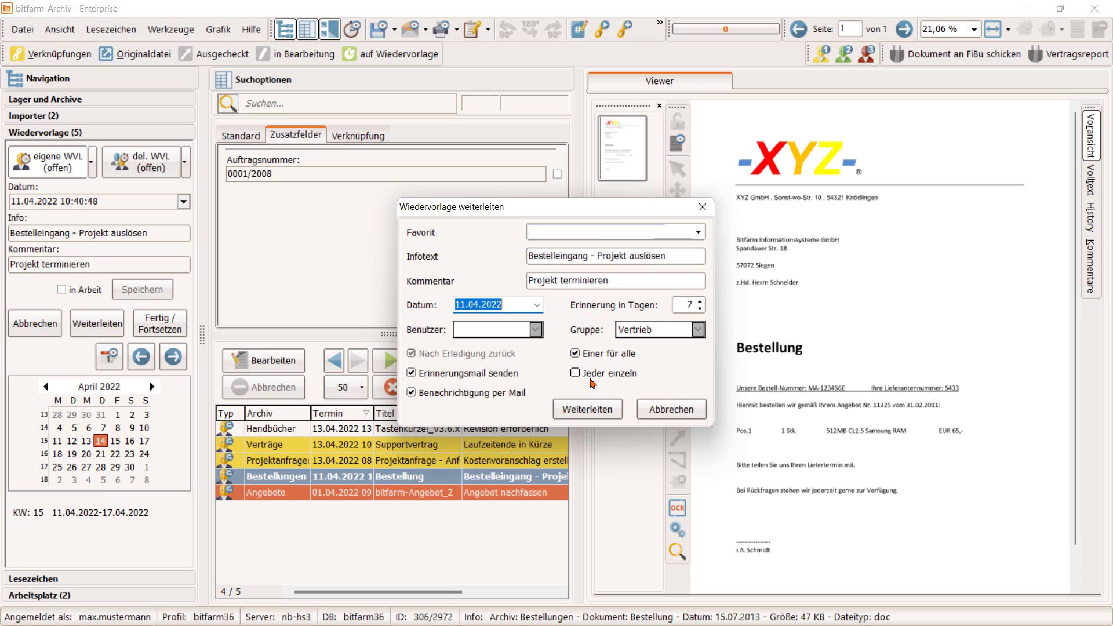
click(597, 414)
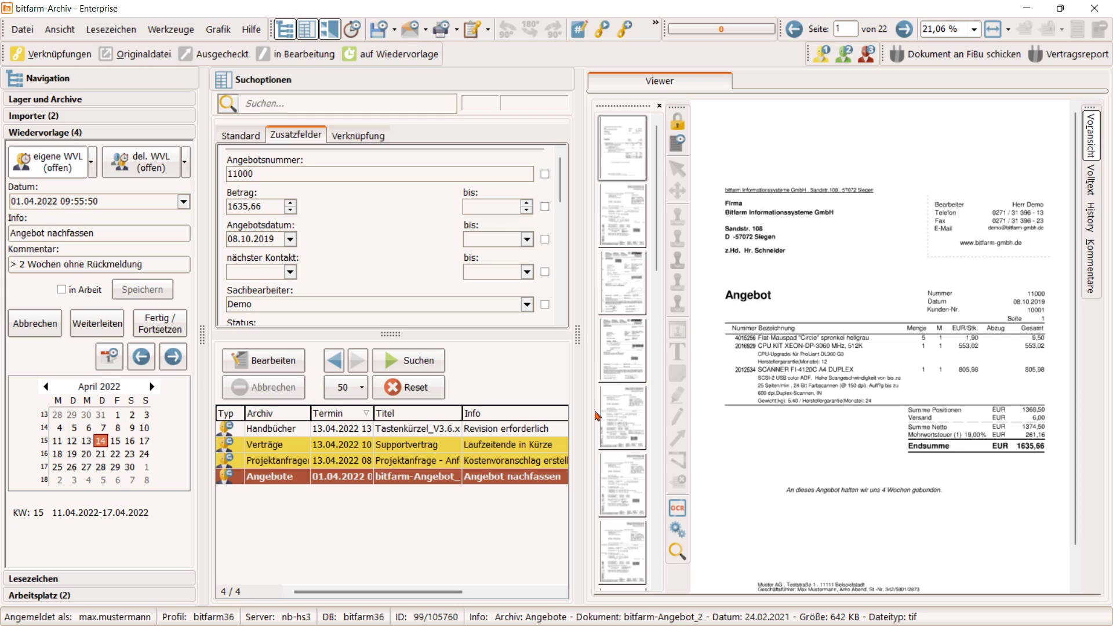
Step: Show the delegated follow-ups and filter them to the overdue (überfällig) entries
click(151, 173)
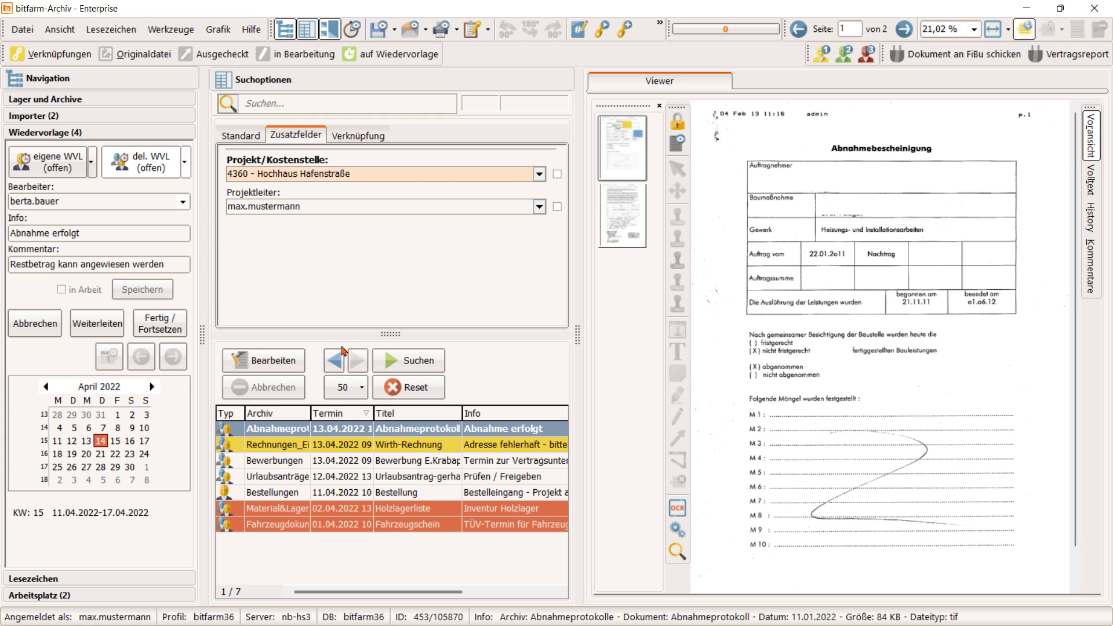
click(185, 164)
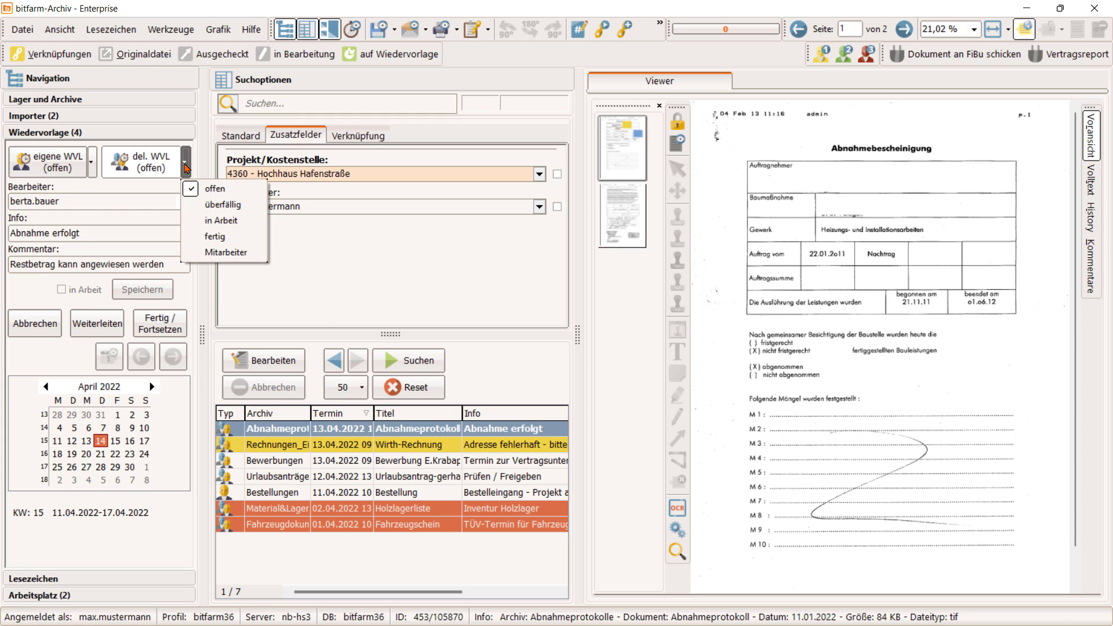
click(218, 207)
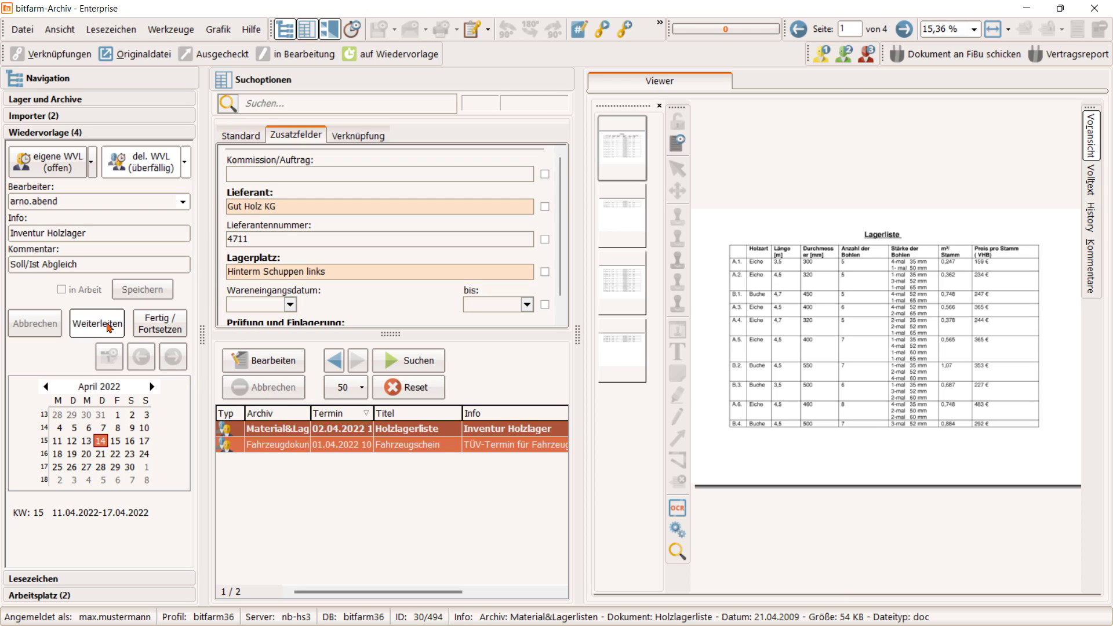
Step: Reassign the overdue Inventur Holzlager follow-up from its current Bearbeiter to the logged-in user's own account and save it
click(183, 202)
scroll(113, 282, down, 5)
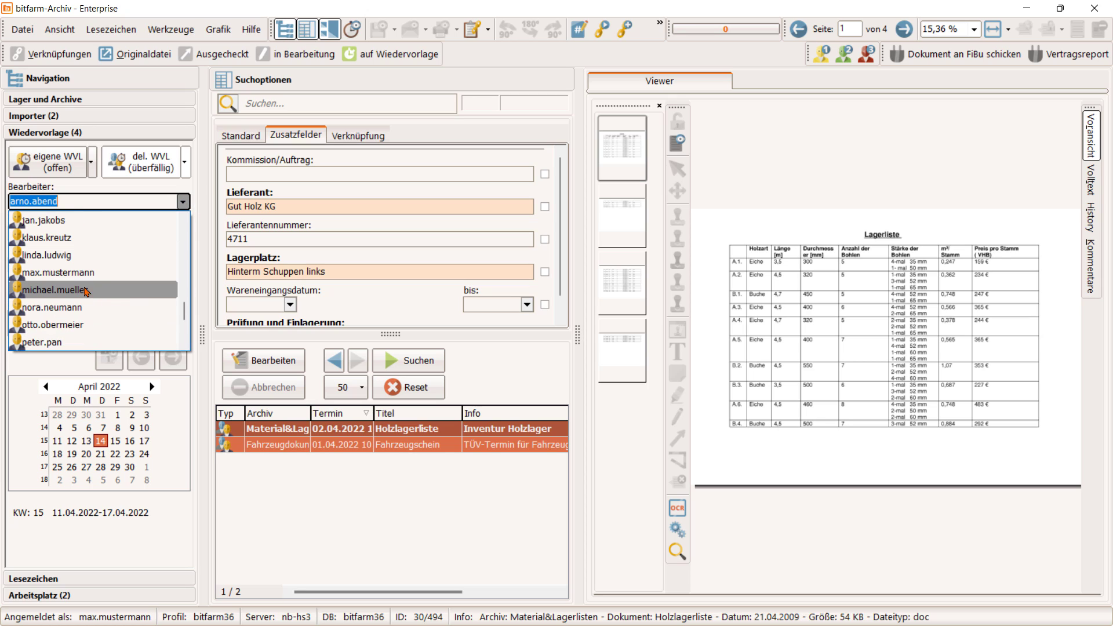
click(76, 281)
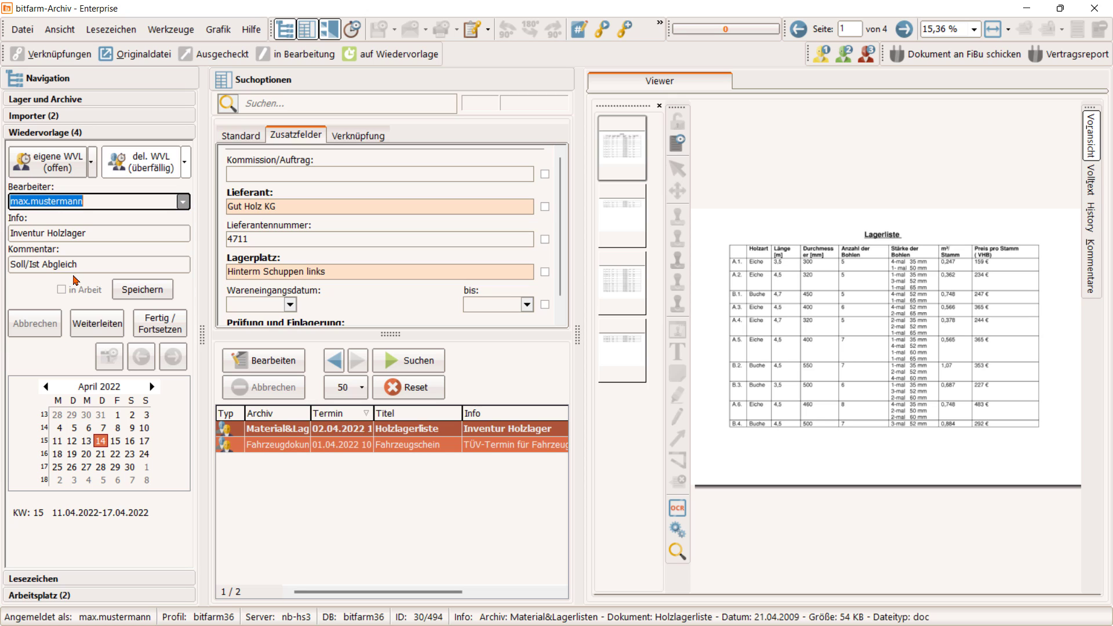
click(141, 290)
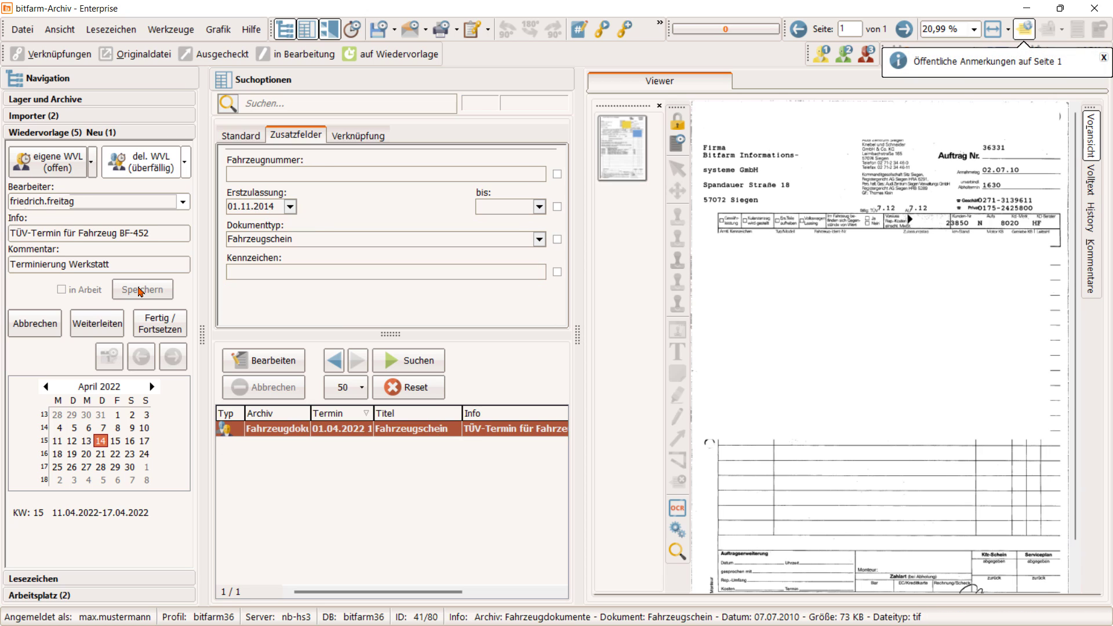
Step: Filter the delegated follow-ups to the finished (fertig) entries and remove all of them
click(185, 165)
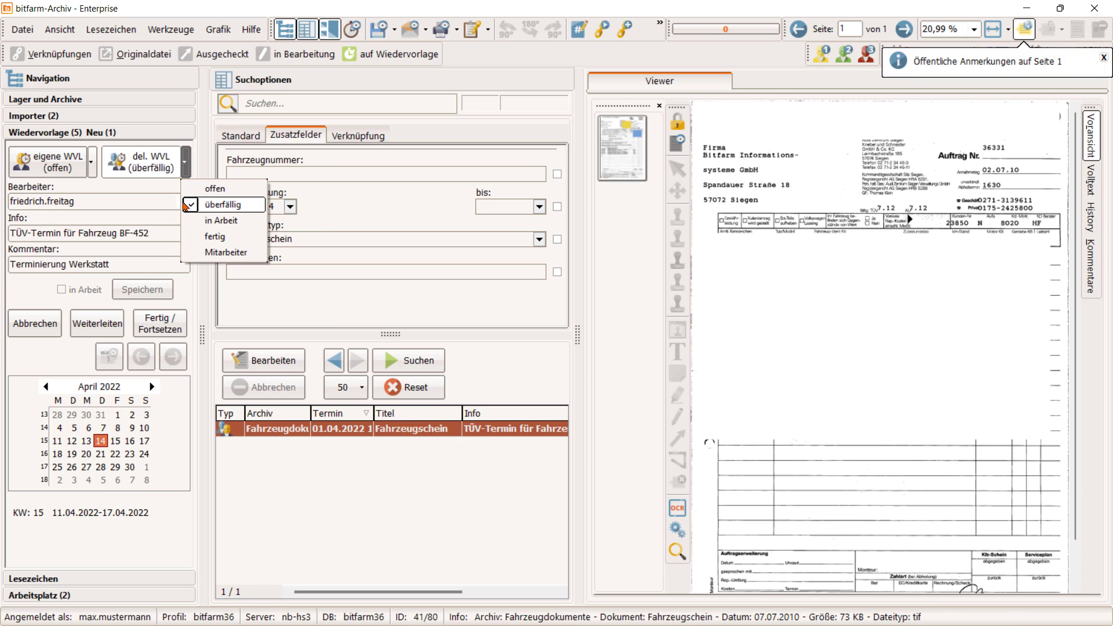
click(215, 238)
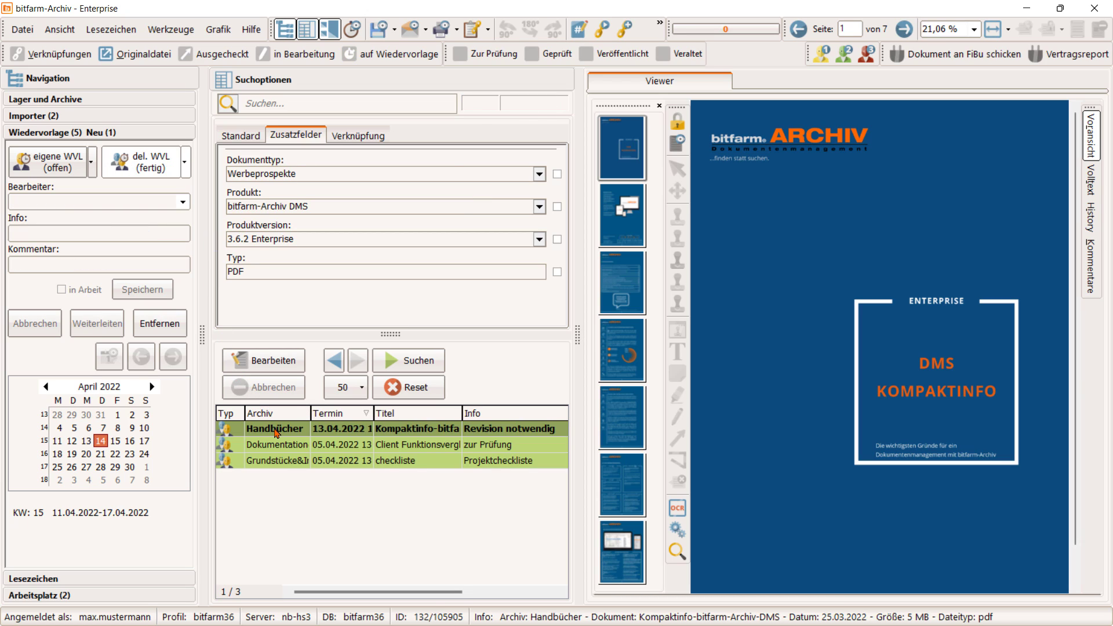
click(162, 330)
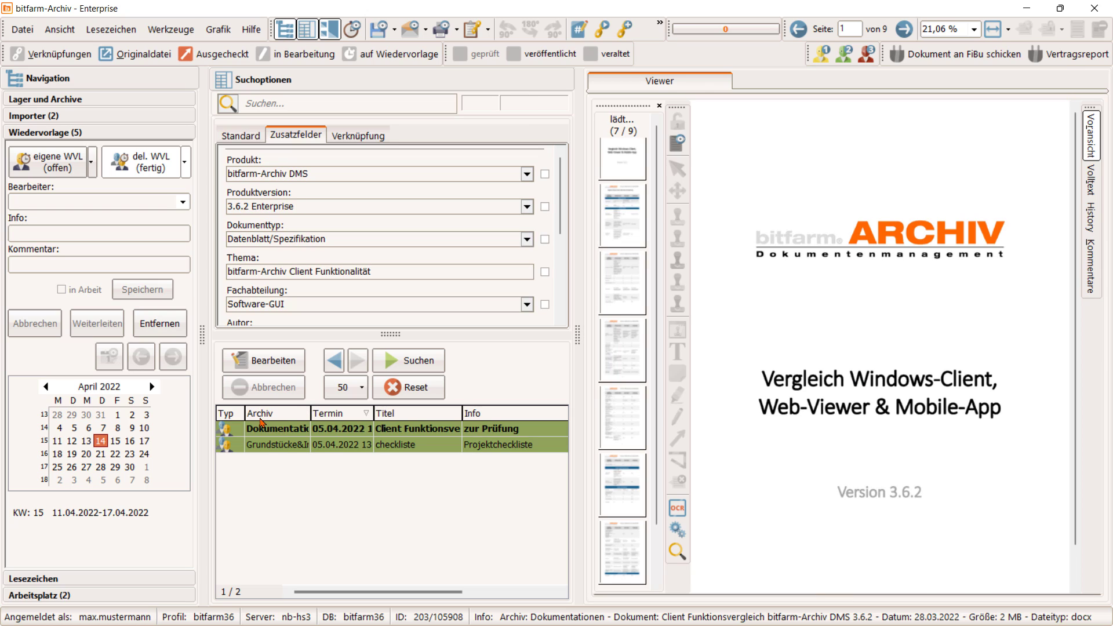
click(155, 328)
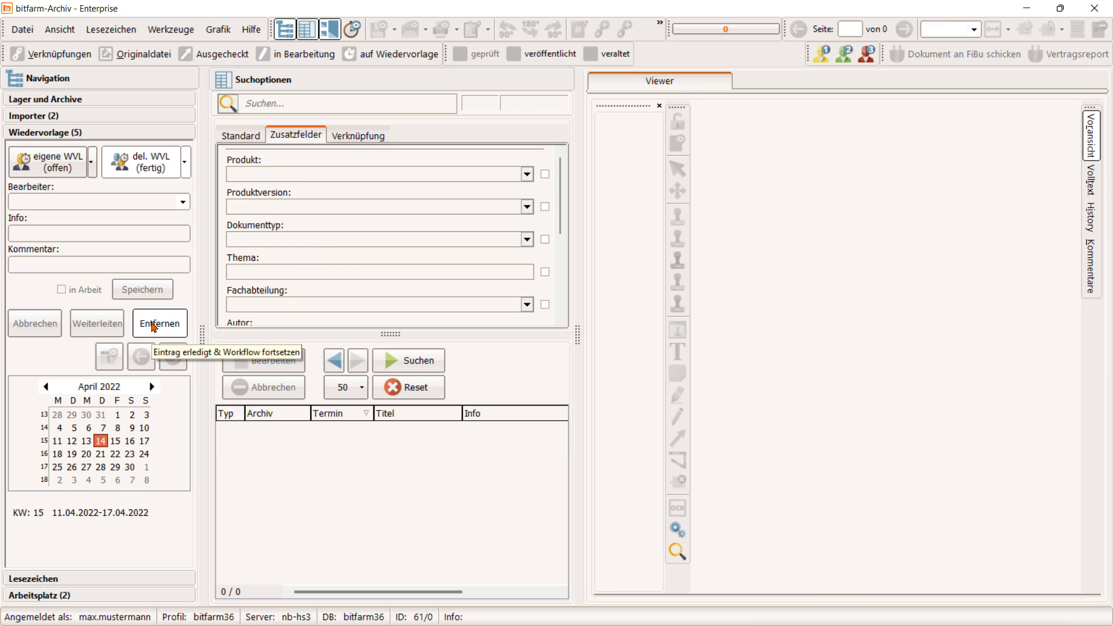
Step: Show the delegated follow-ups of the employees (Mitarbeiter) and view the Urlaubsanträge entry
click(186, 168)
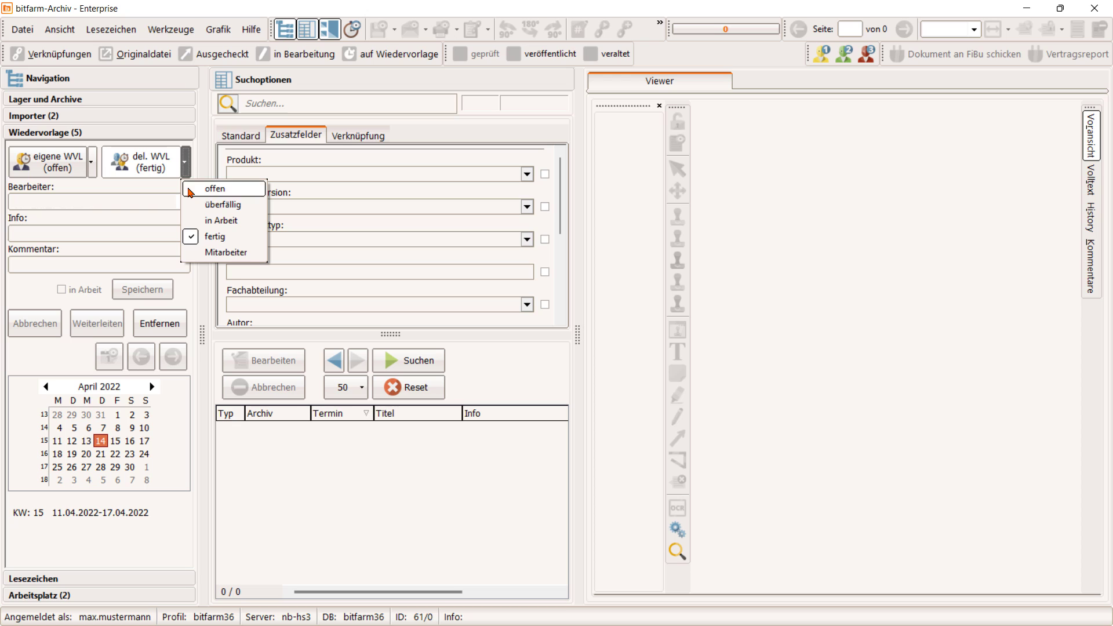
click(220, 252)
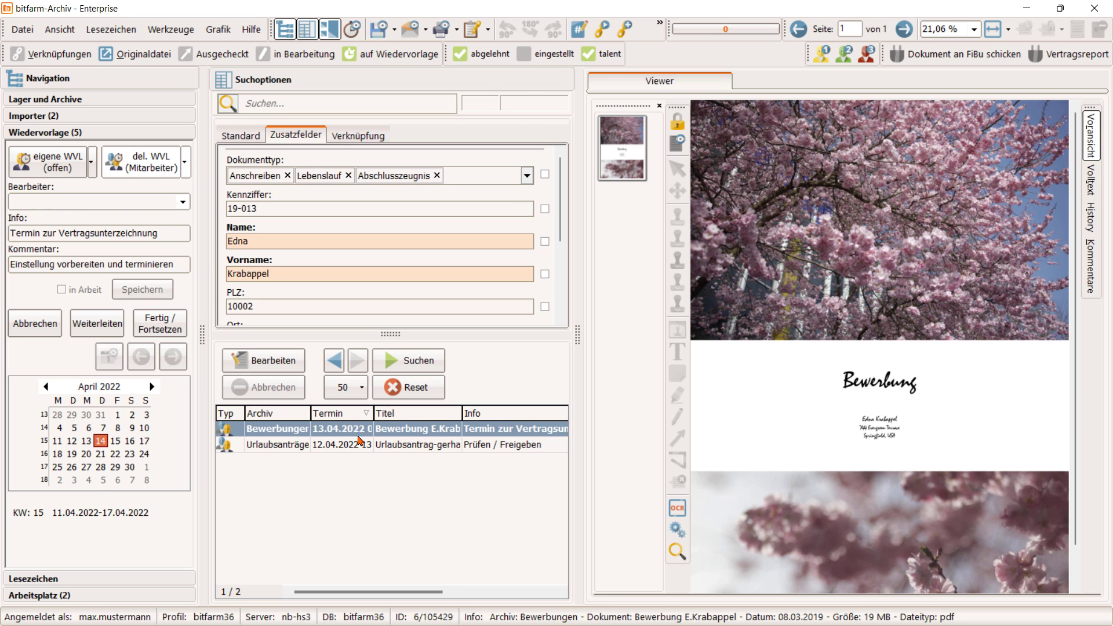
click(361, 445)
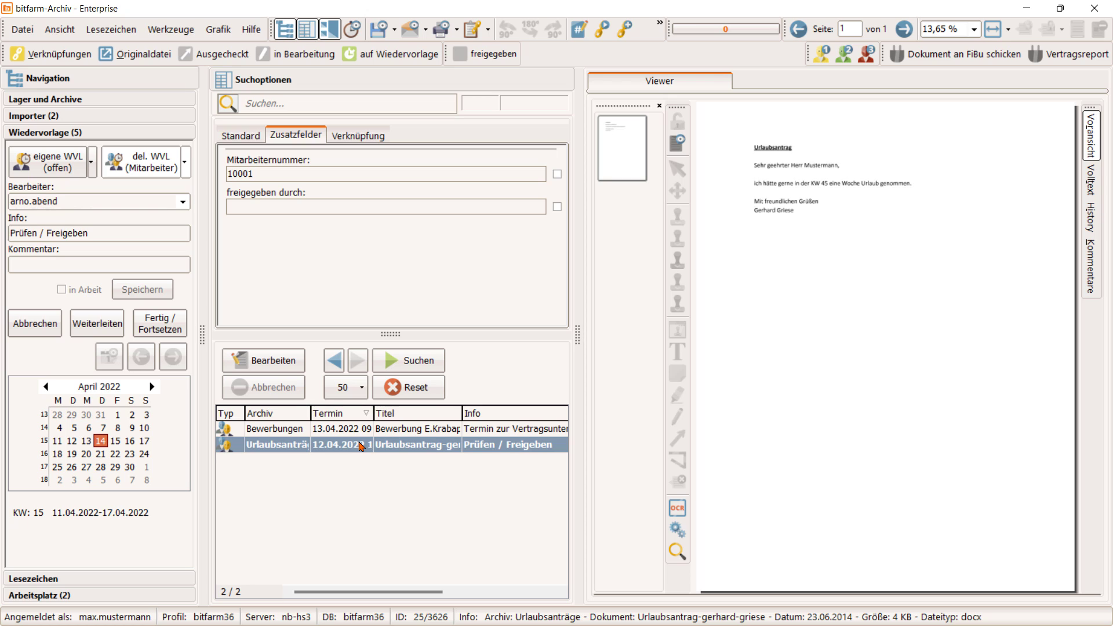
Step: Show the own open follow-ups, look one week ahead, and return to today's date
click(56, 165)
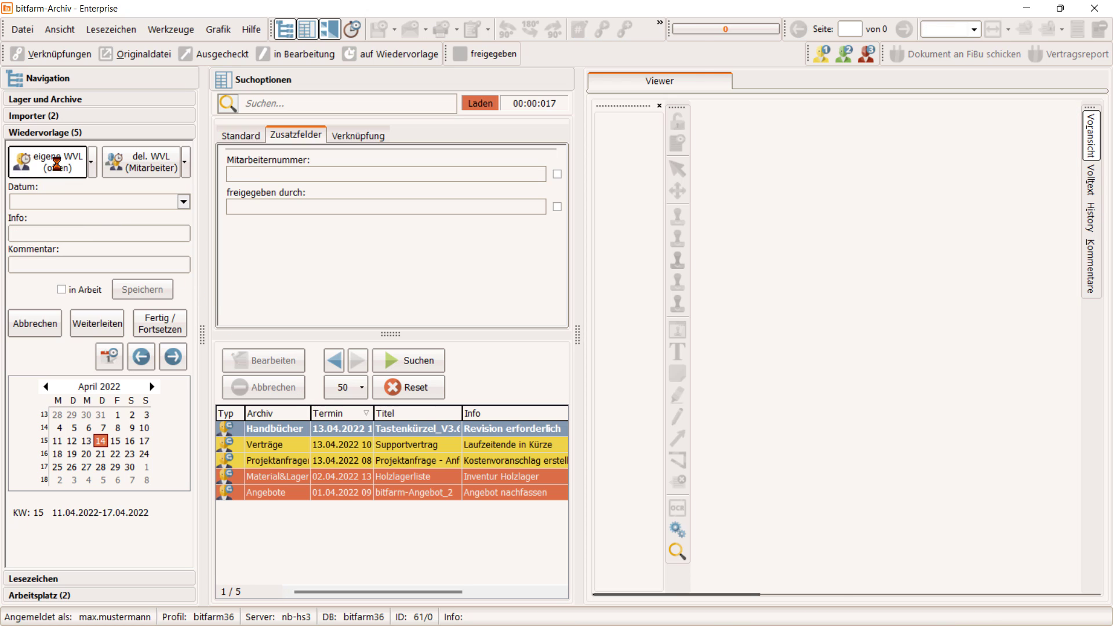
click(173, 356)
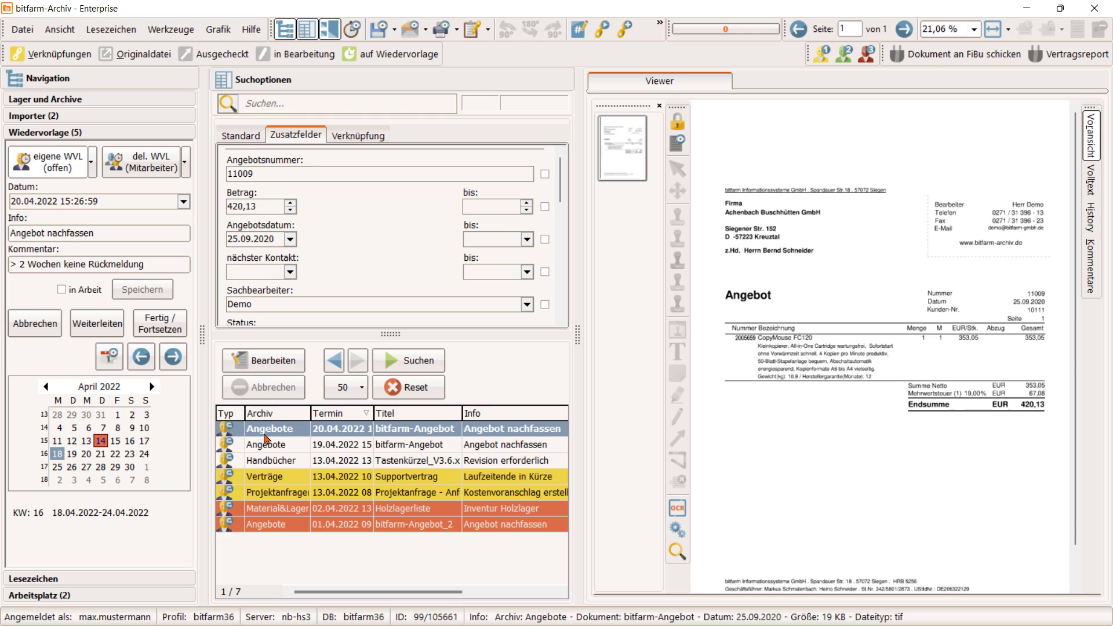
click(107, 365)
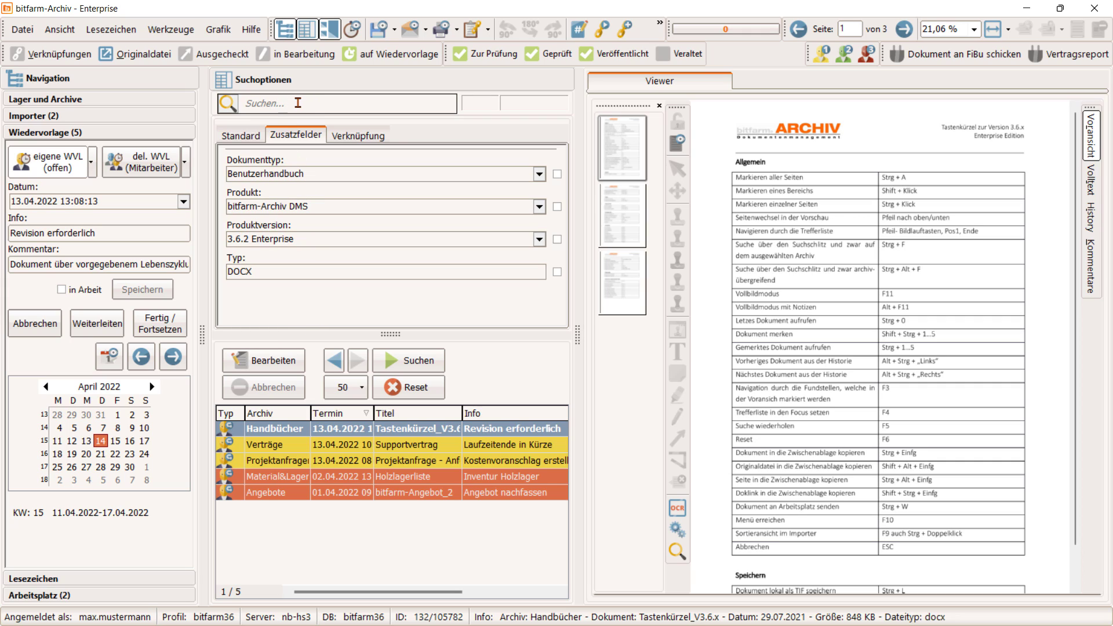
Step: Check the Standard and Zusatzfelder search options of the Tastenkürzel manual and jump to the document in its archive
click(245, 135)
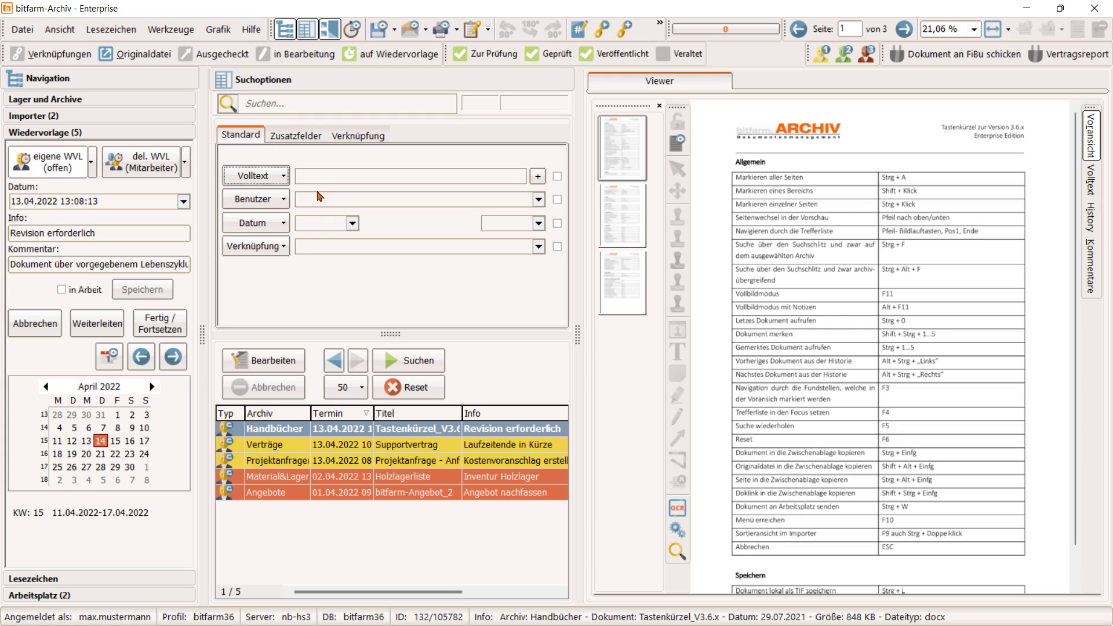
click(298, 139)
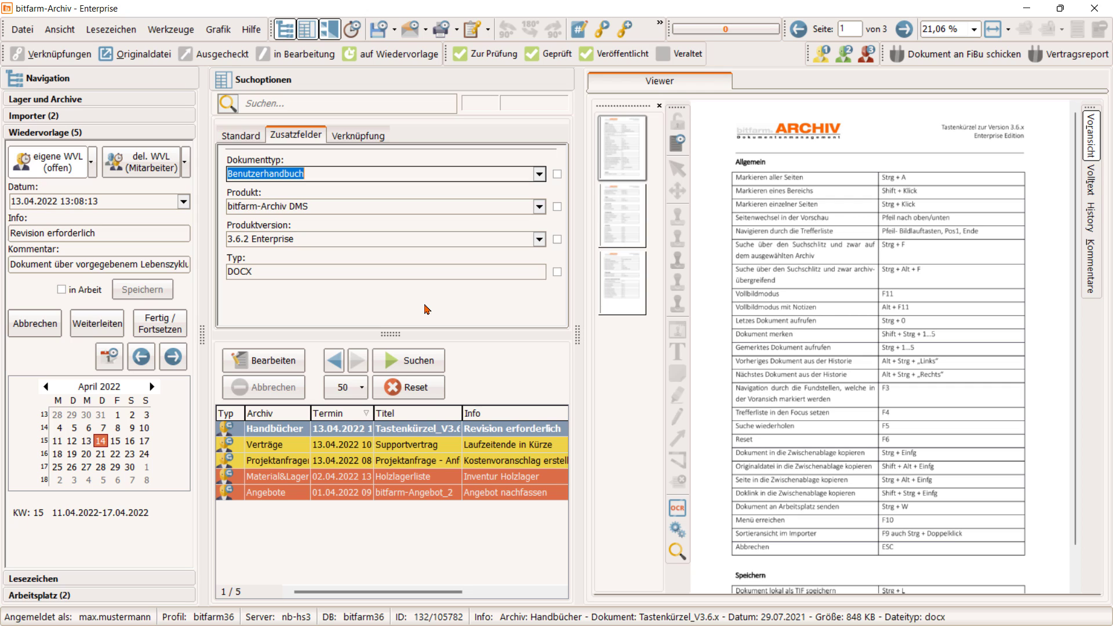
key(ctrl+u)
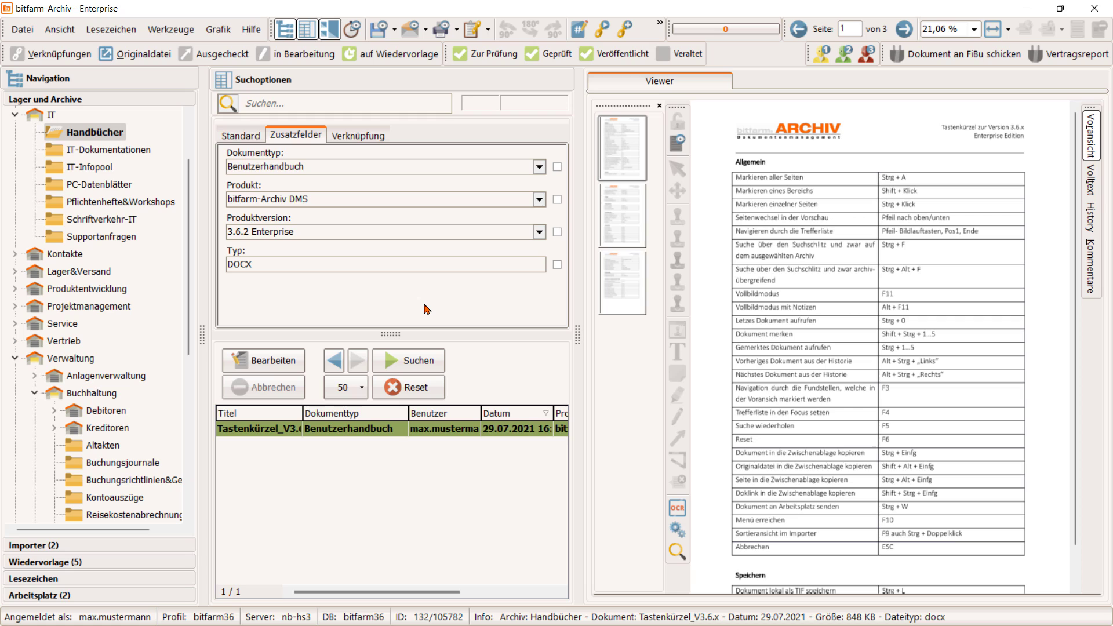
Step: View the document's auf Wiedervorlage actions without using any, and open the follow-ups in a separate, repositioned Wiedervorlage window
click(409, 62)
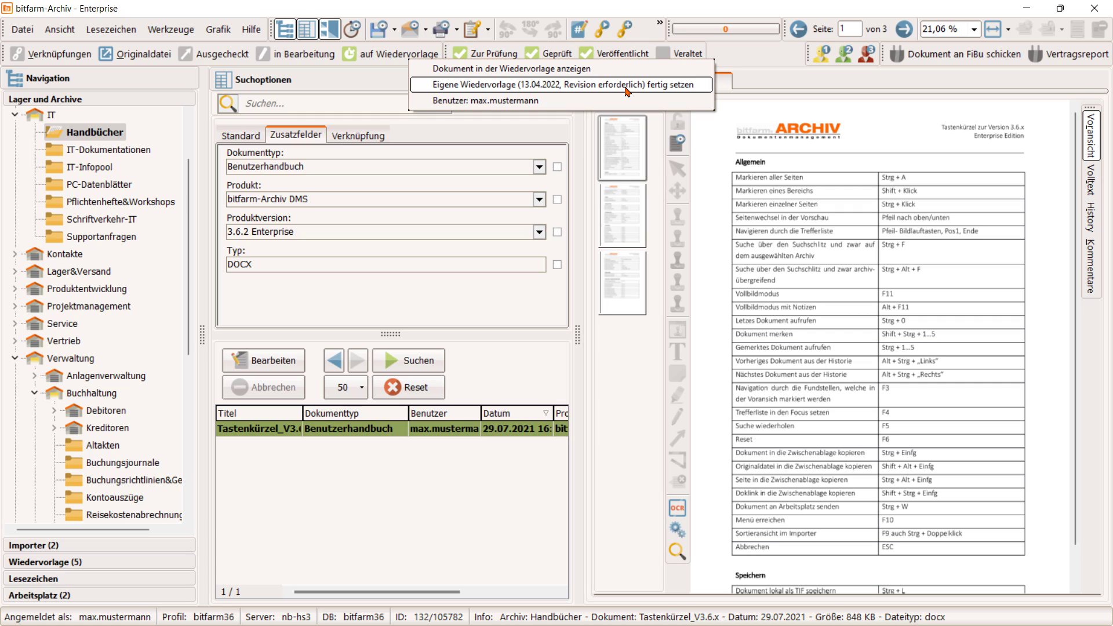
click(388, 81)
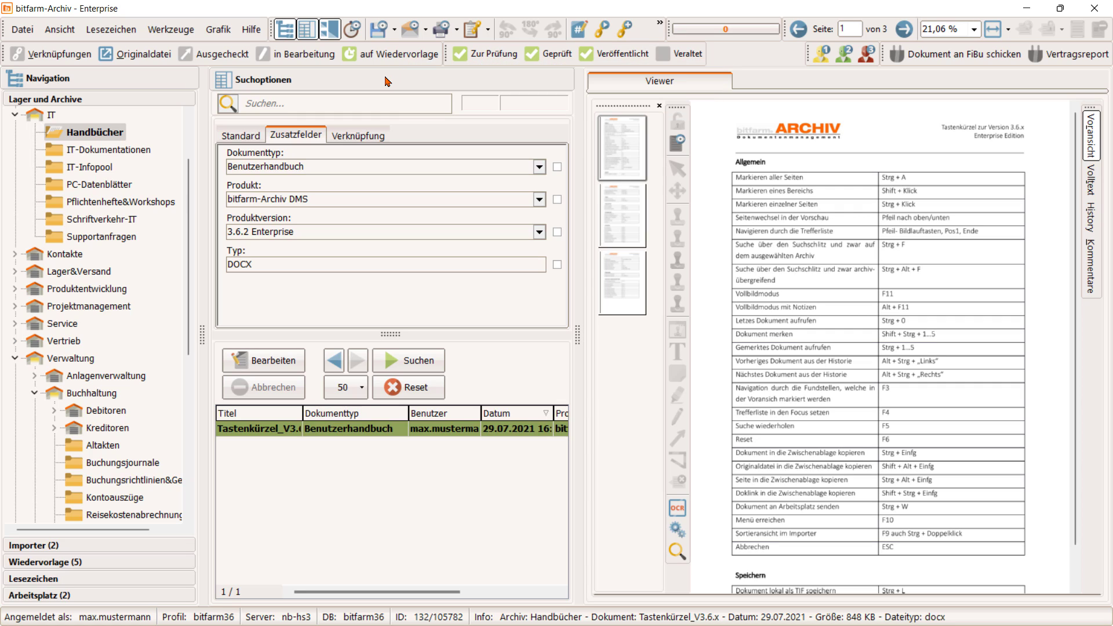
click(355, 30)
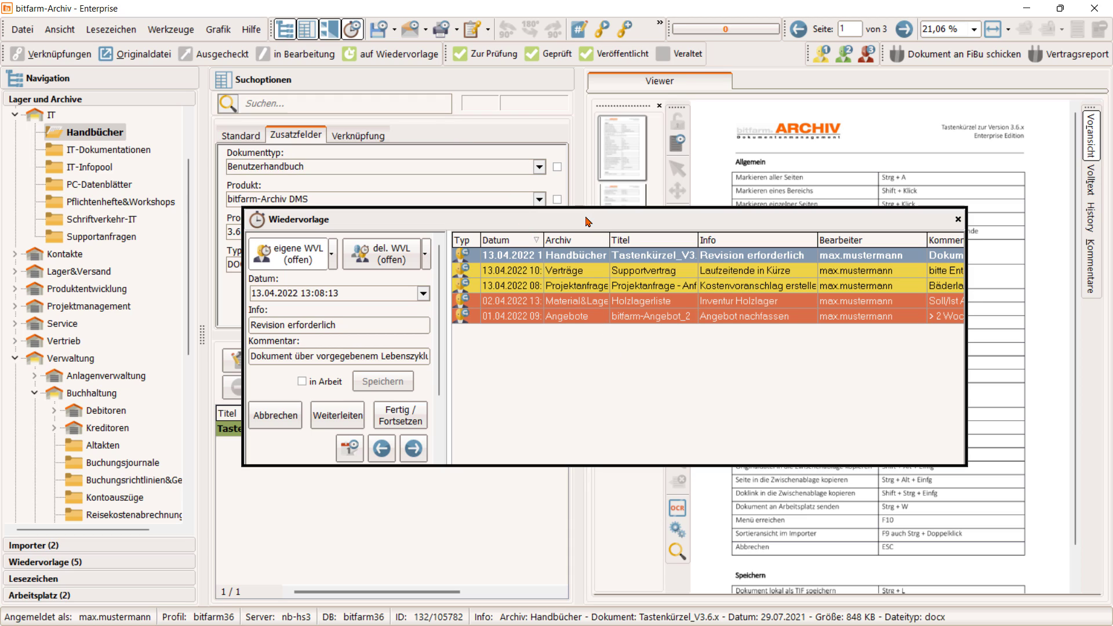
drag(589, 221, 640, 222)
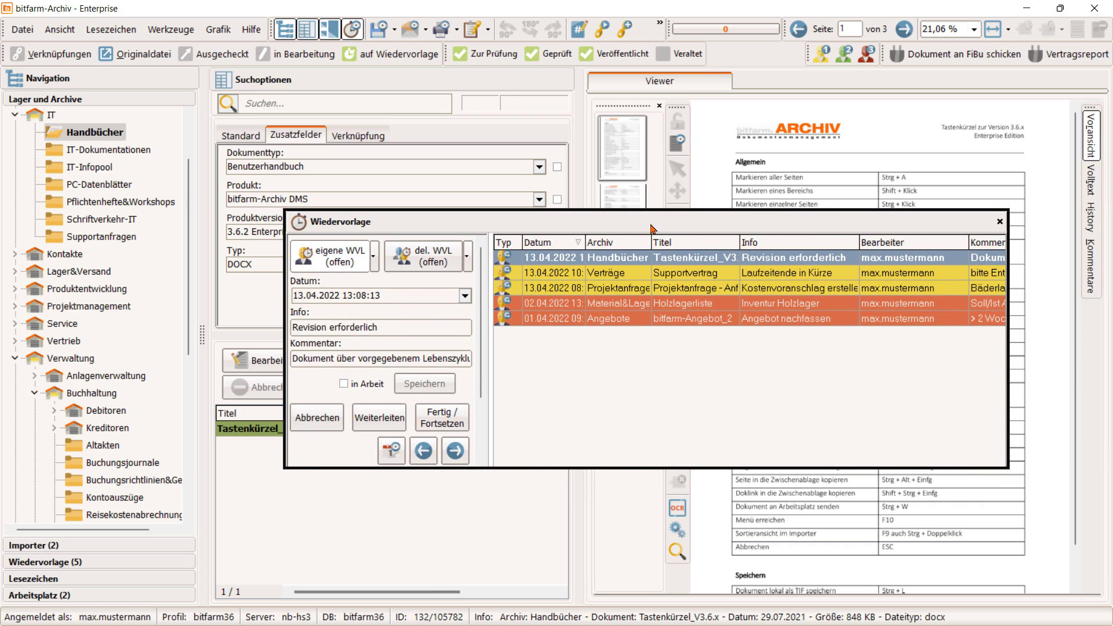
Step: Check the column options and the Titel filter choices of the Wiedervorlage list without applying any
right_click(687, 248)
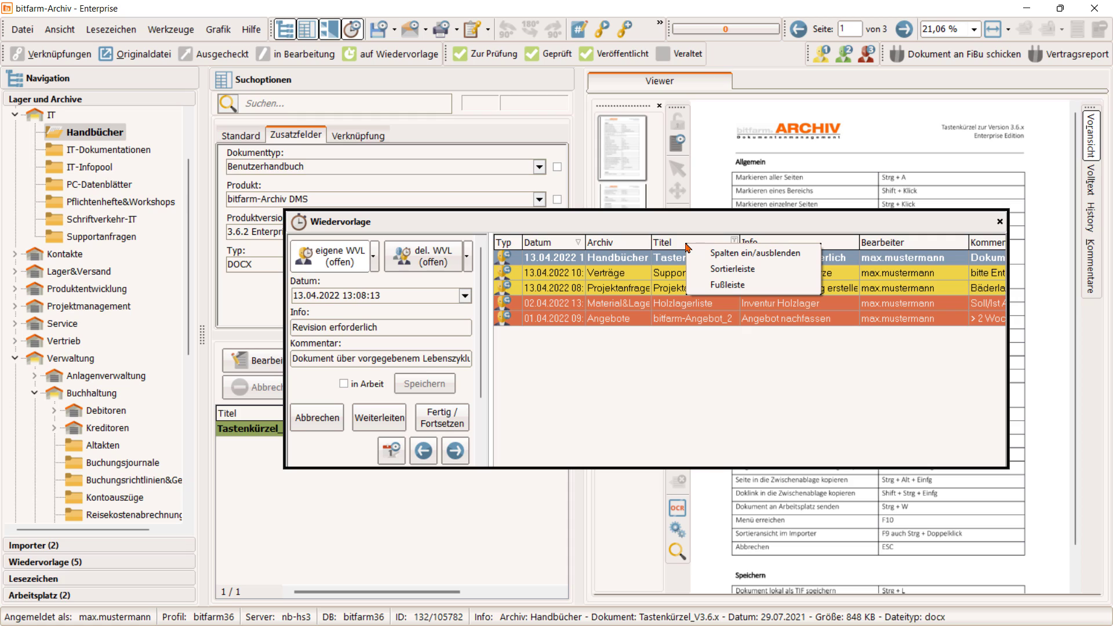
click(734, 244)
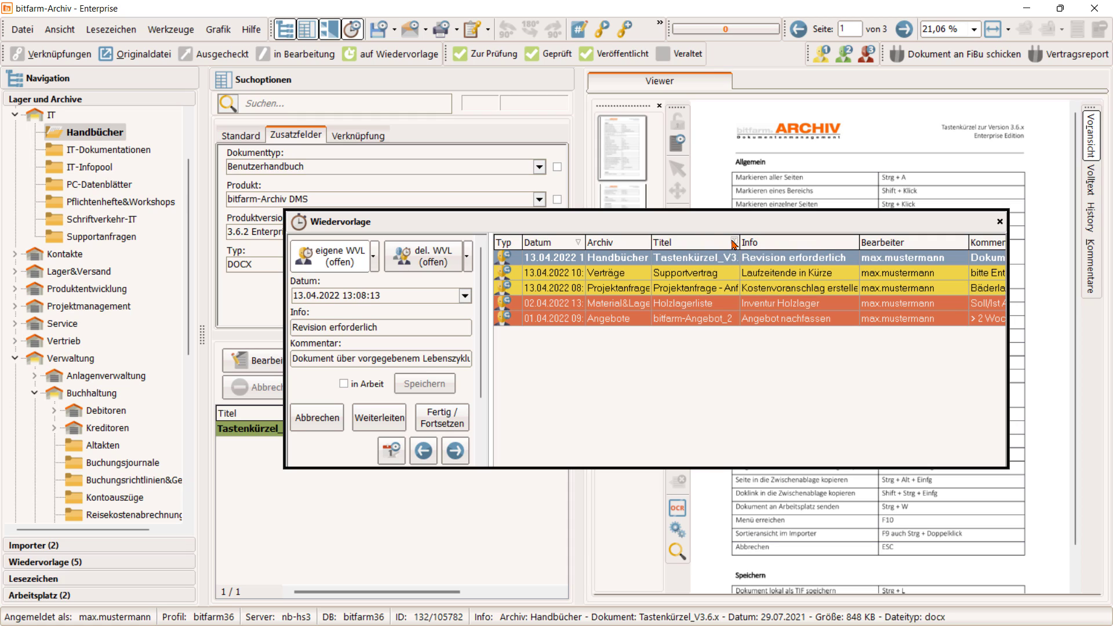
click(735, 244)
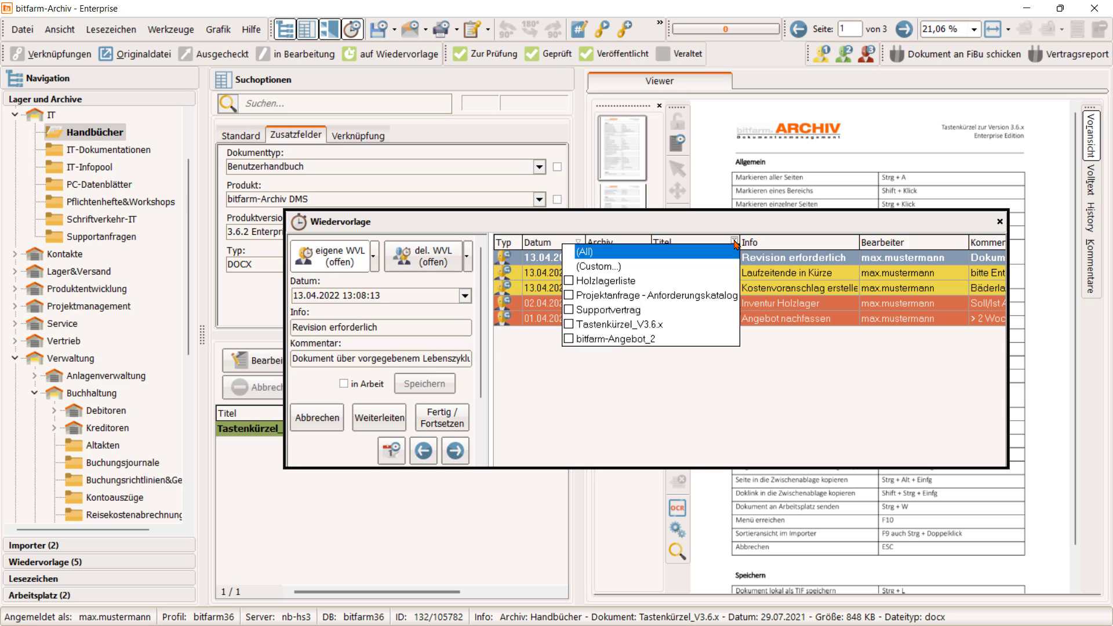
click(734, 244)
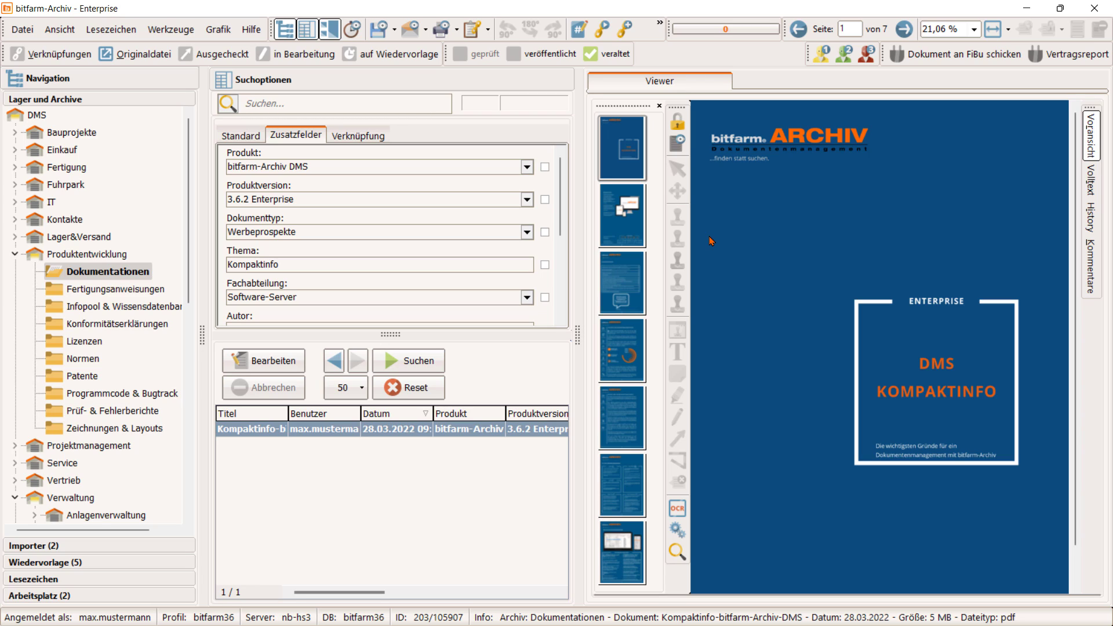
Step: Start a new follow-up for the Kompaktinfo document with the Infotext "Dokument überarbeiten" and the comment "neue Features einpflegen"
right_click(712, 241)
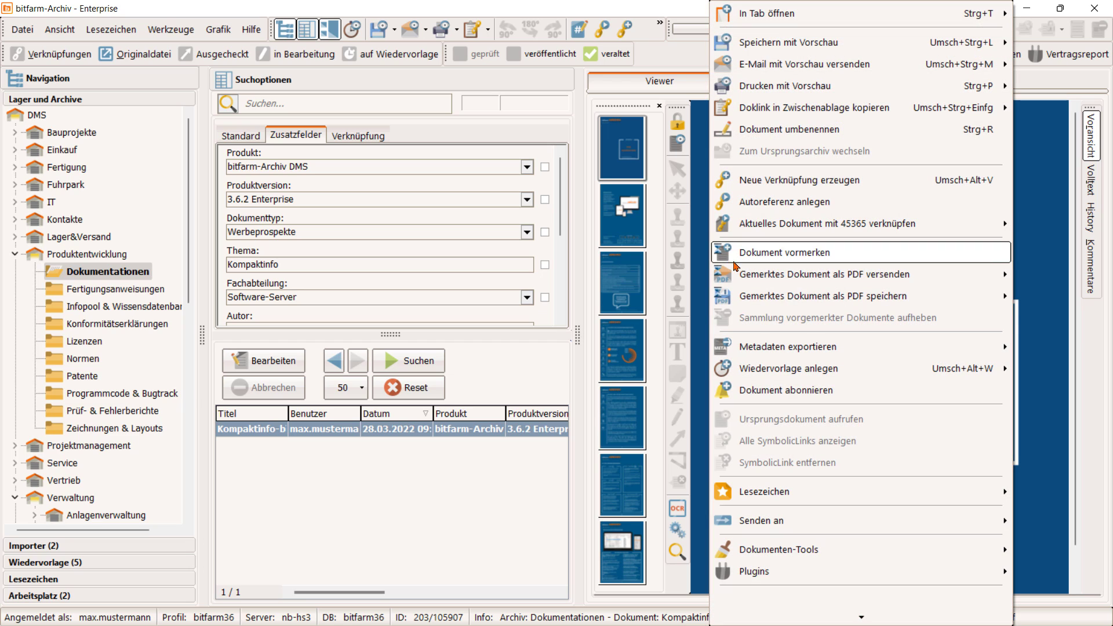
mouse_move(814, 371)
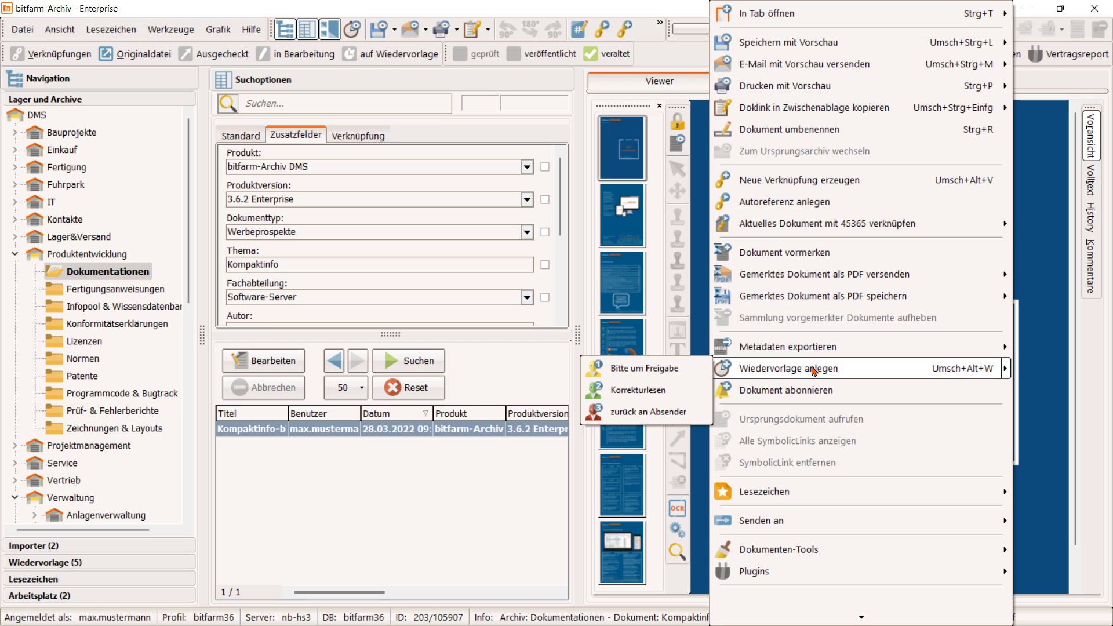
click(813, 370)
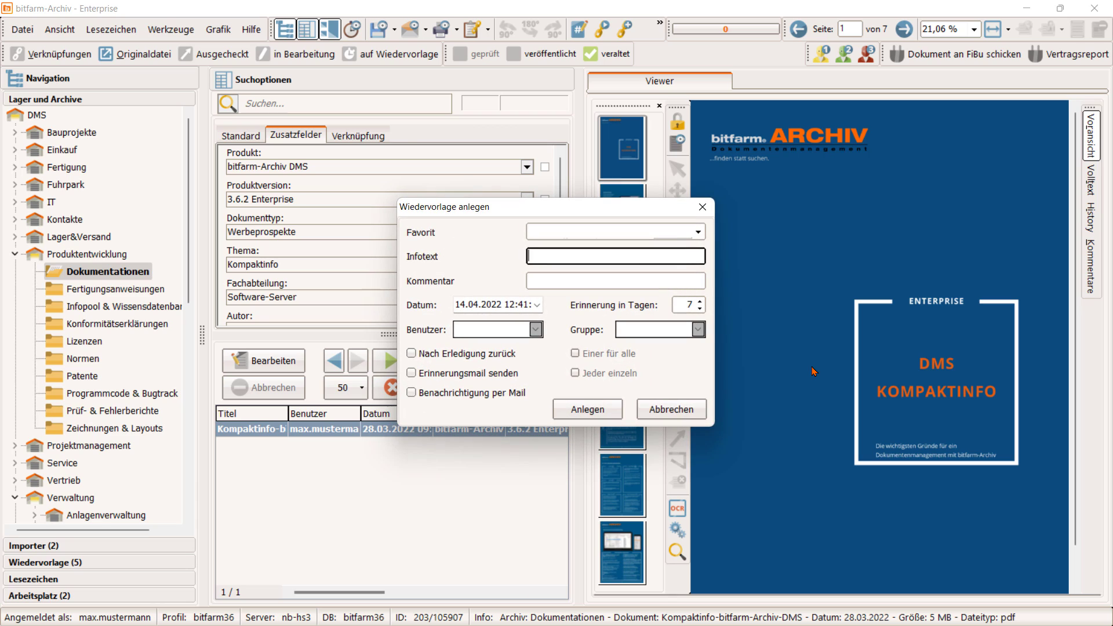
text(Dokument überarbeiten)
key(Tab)
text(neue Features einpflegen)
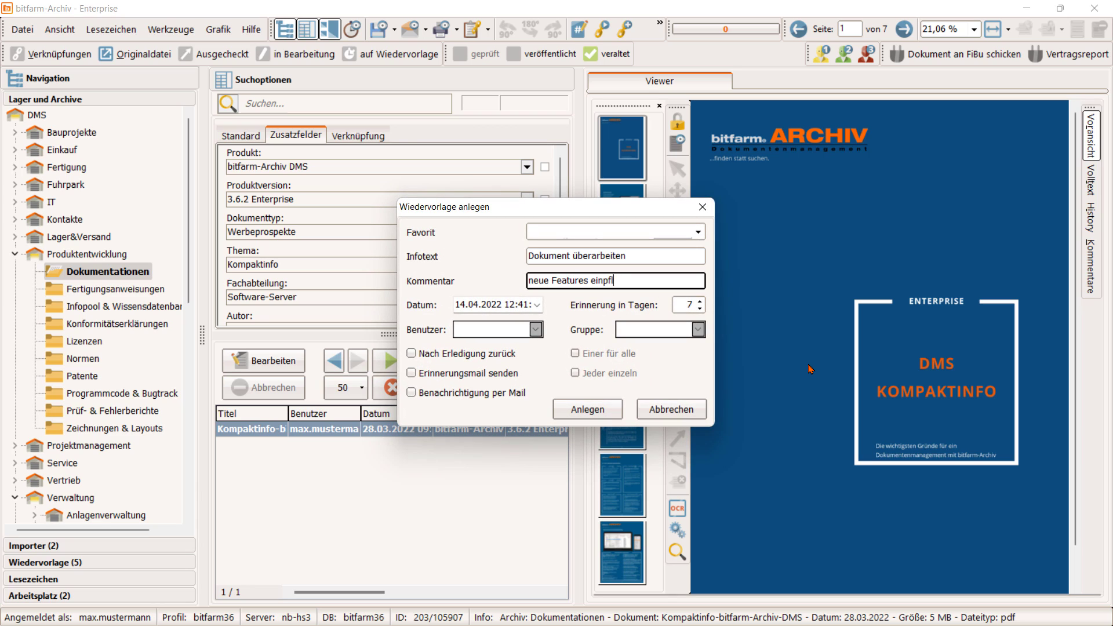
Step: Look through the available users and groups without assigning any, and create the follow-up
click(538, 330)
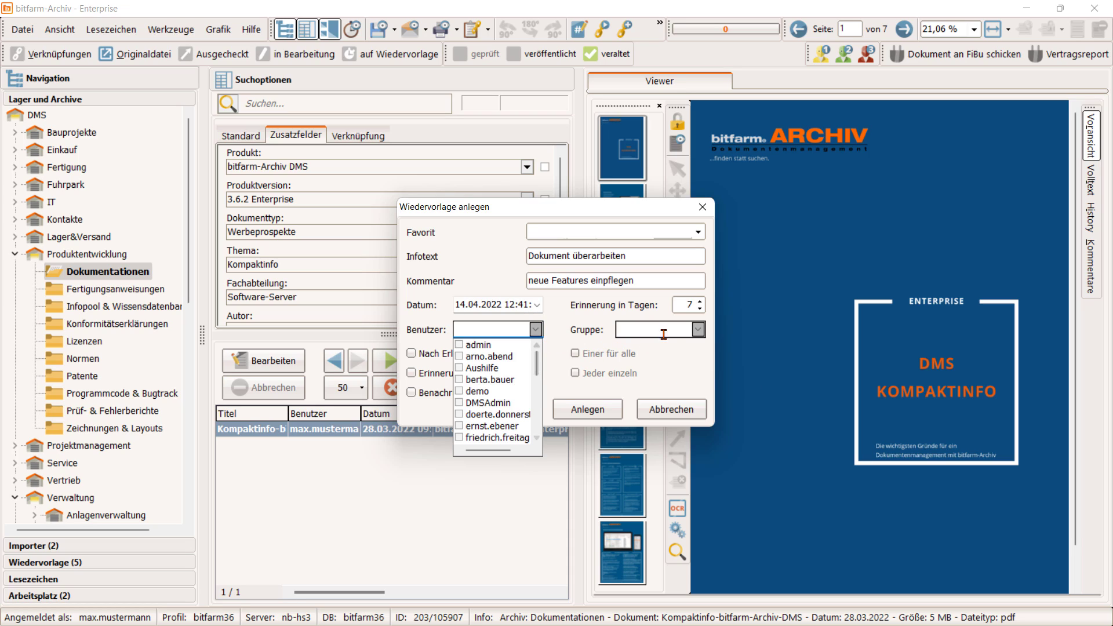
click(699, 329)
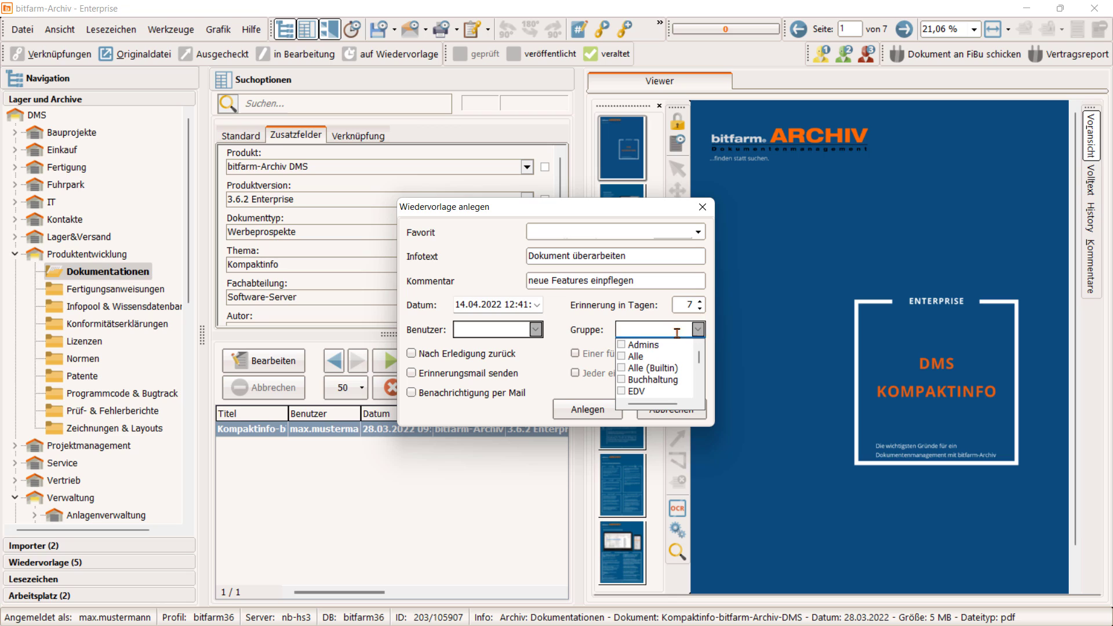
click(561, 342)
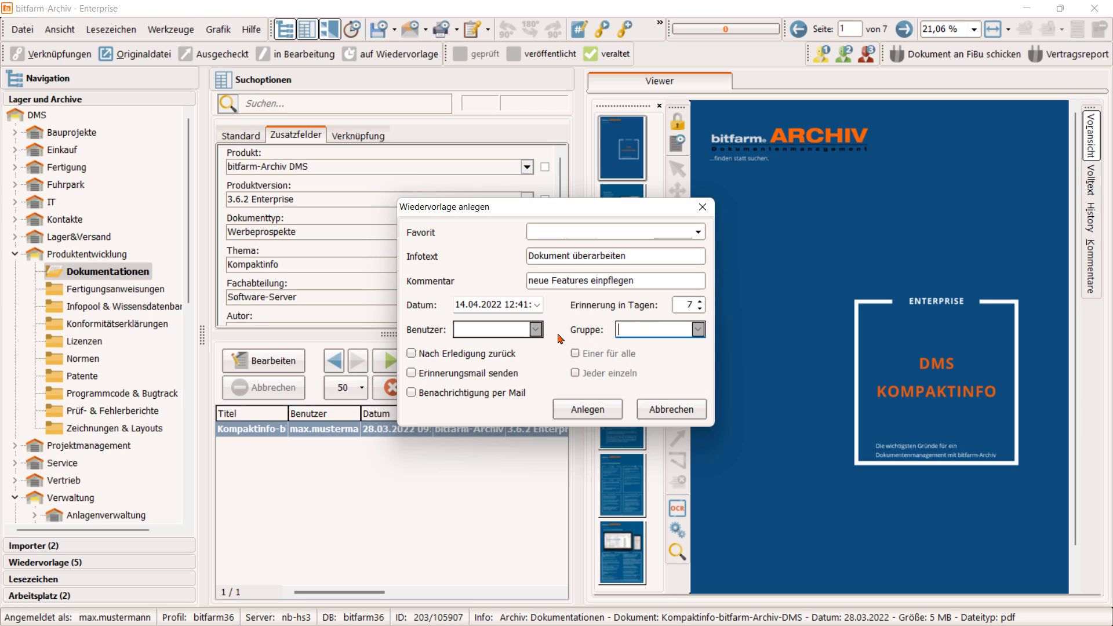
click(587, 408)
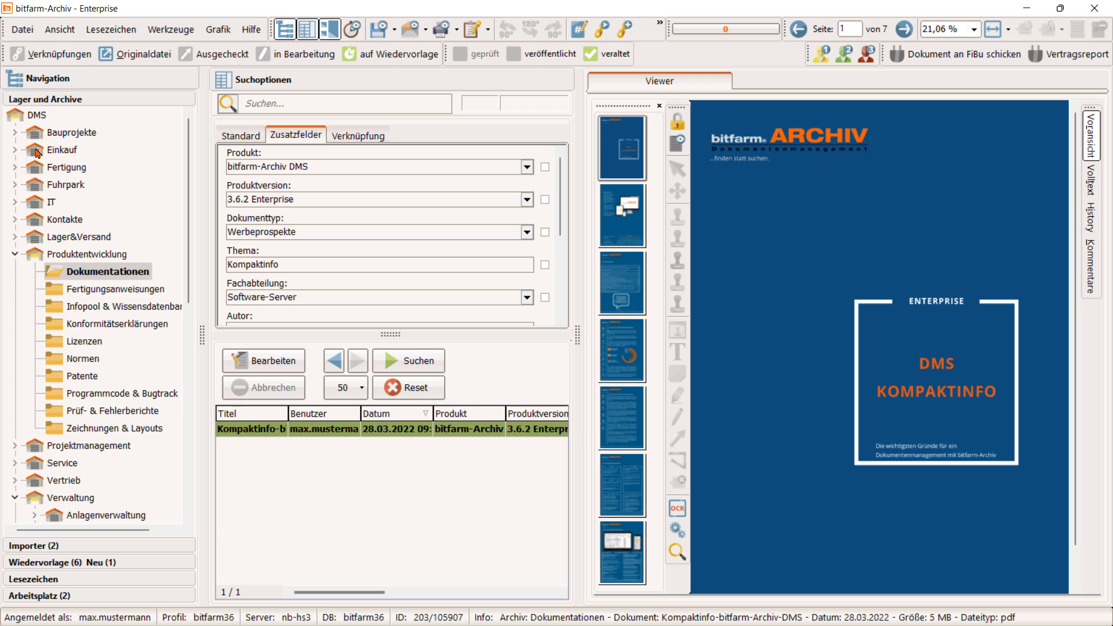
Step: Create a new Wiedervorlage favourite in the options named "bitte bearbeiten" with both info texts "bitte gestern bearbeiten"
click(23, 29)
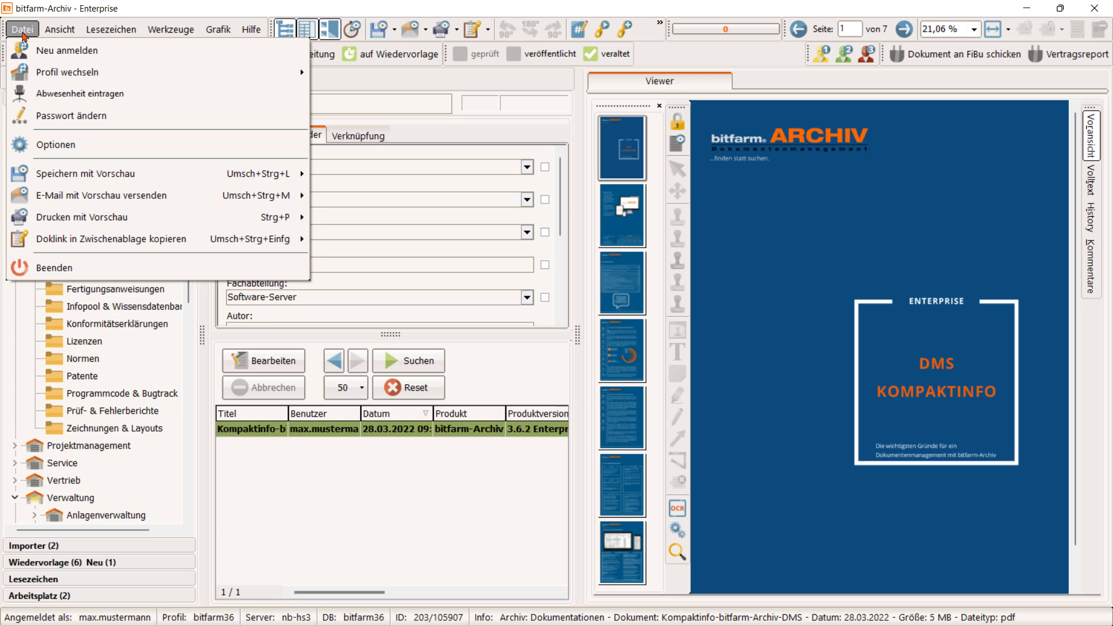
click(102, 152)
click(528, 85)
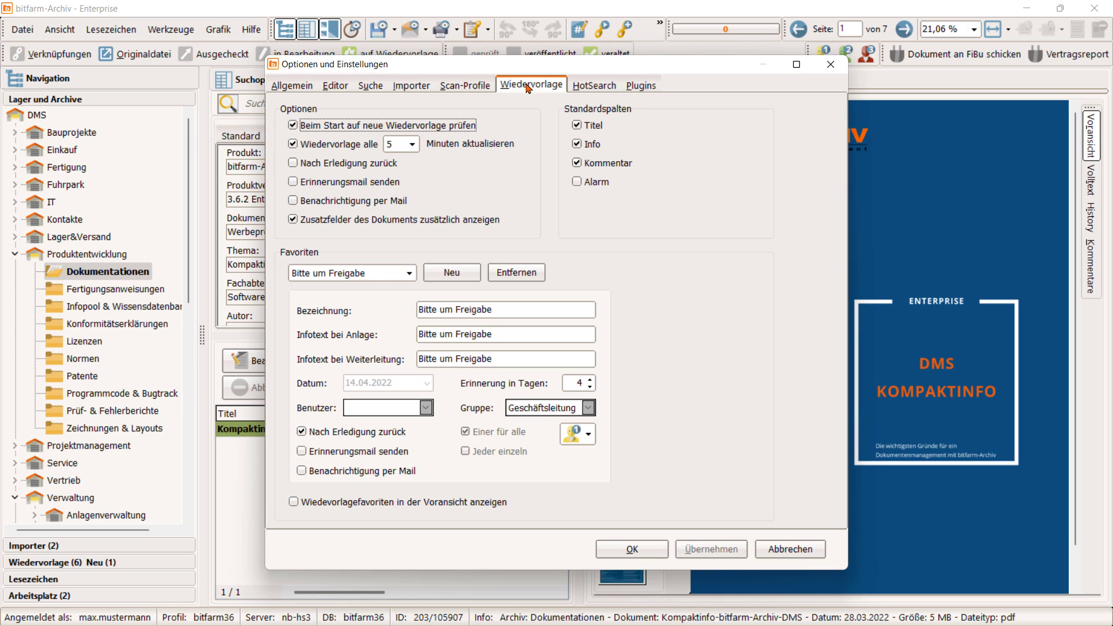
click(452, 272)
text(bitte)
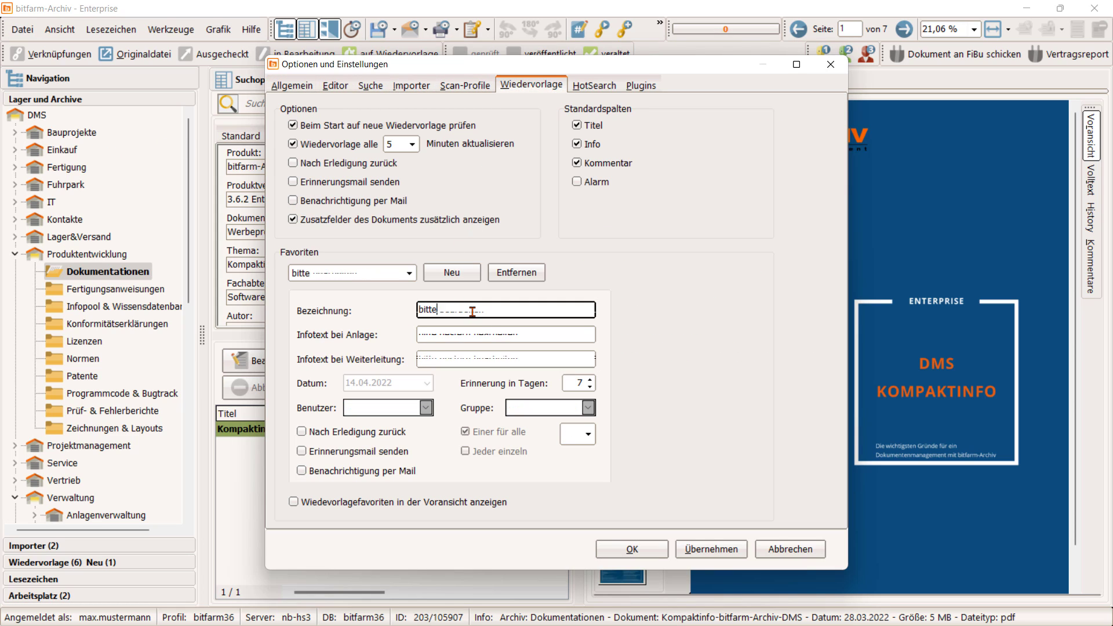
Step: Assign a user and the blue number 4 icon to the favourite, enable showing Wiedervorlage favourites in the Voransicht, and save the options
click(426, 408)
click(380, 435)
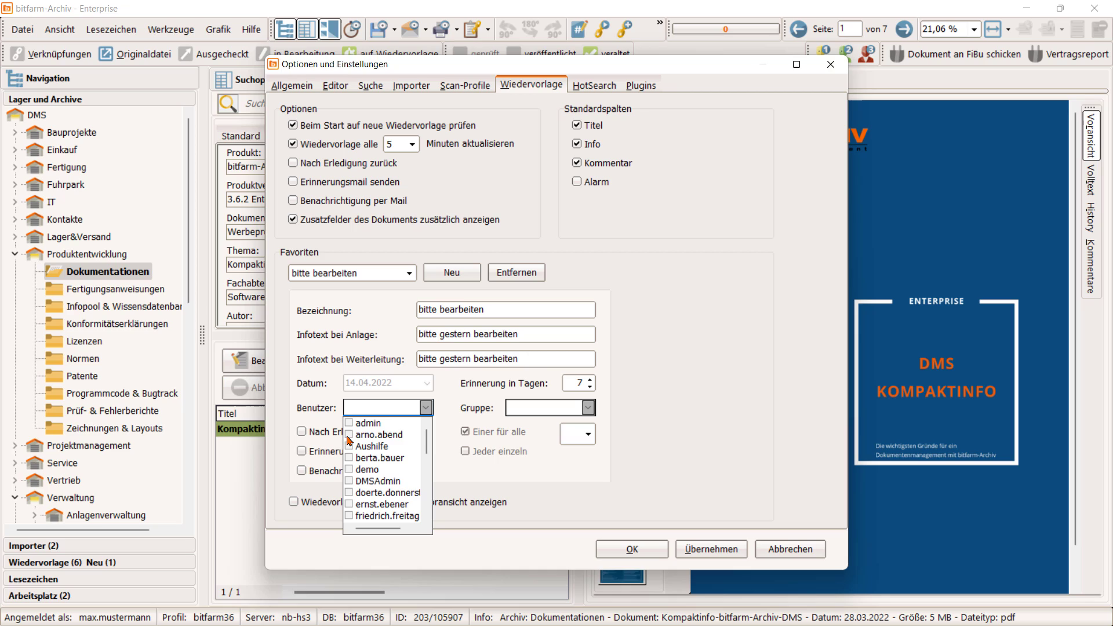
click(588, 433)
click(588, 433)
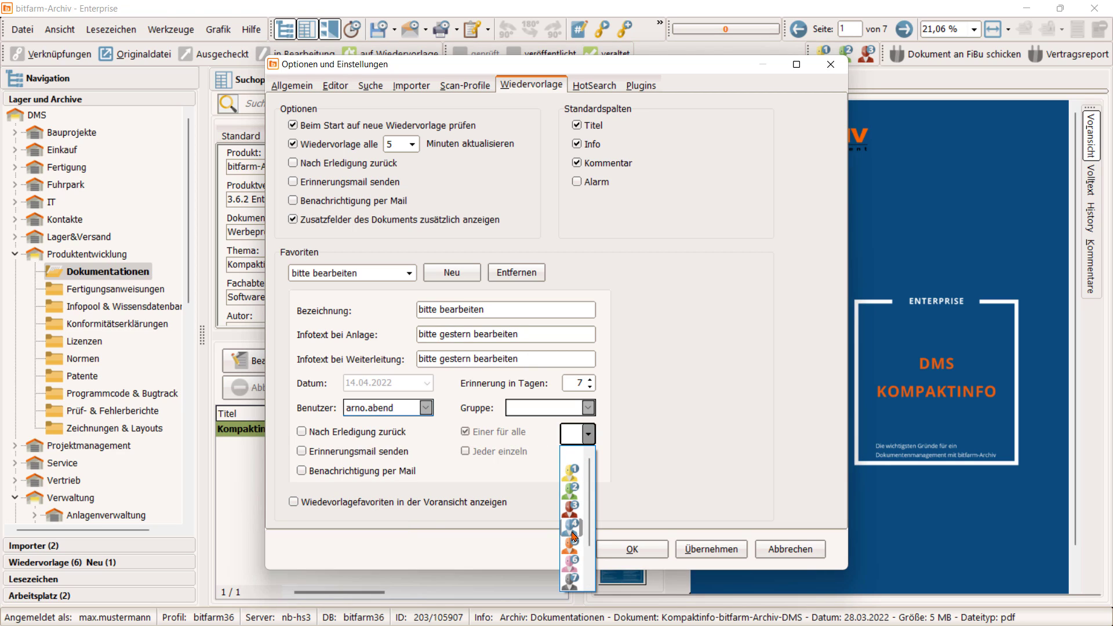
click(573, 535)
click(293, 502)
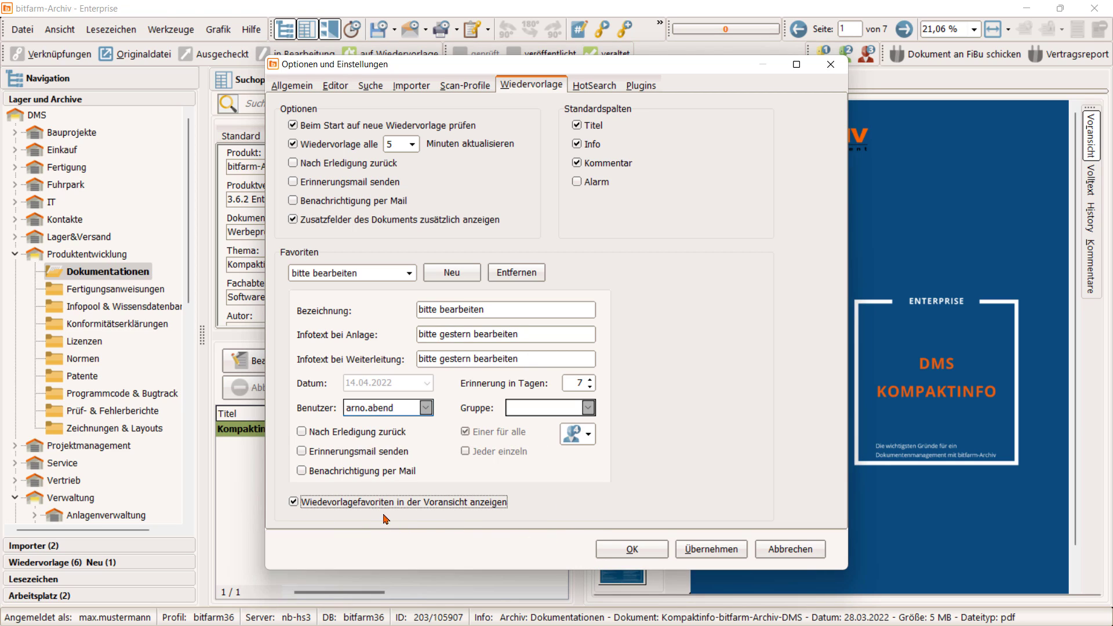
click(632, 549)
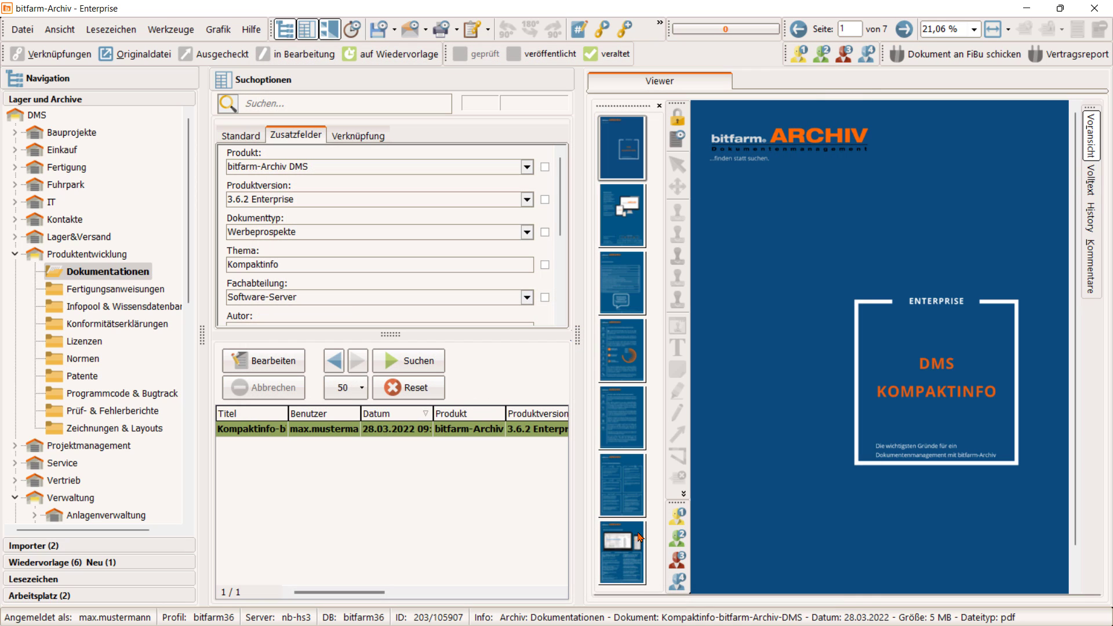
Step: Check the recipients, deadlines and options stored in the Wiedervorlage favourites without using any
mouse_move(870, 60)
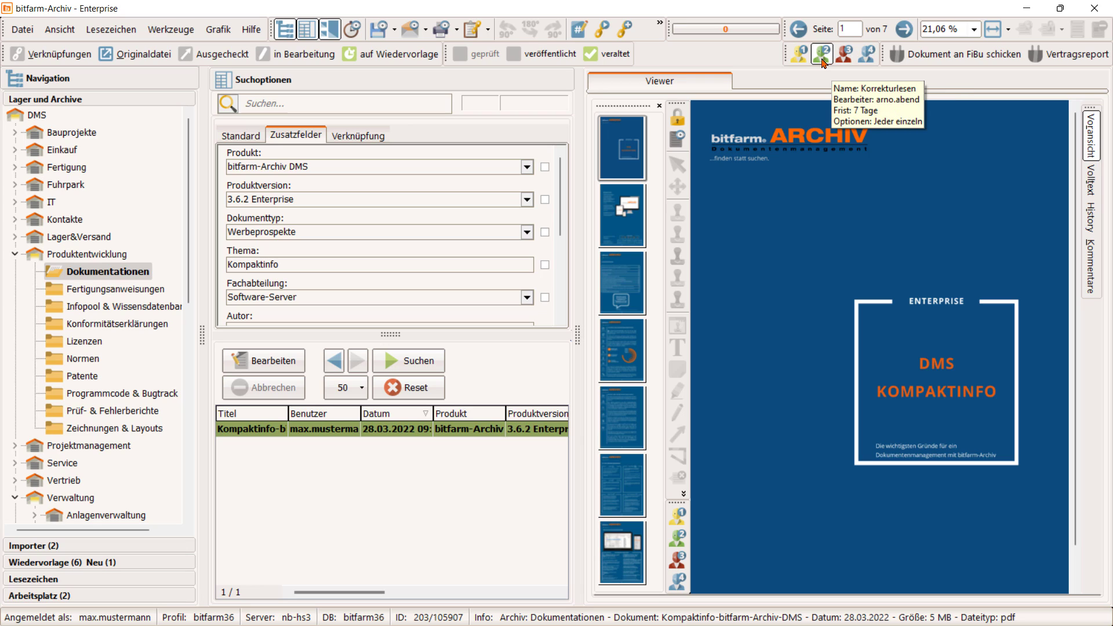
mouse_move(802, 61)
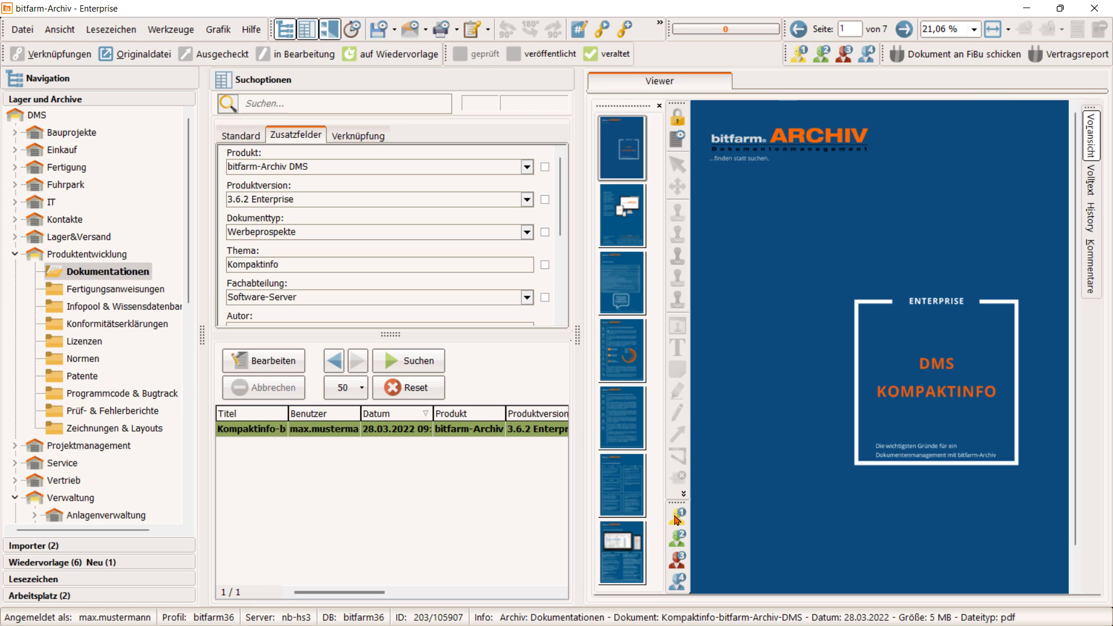
mouse_move(674, 523)
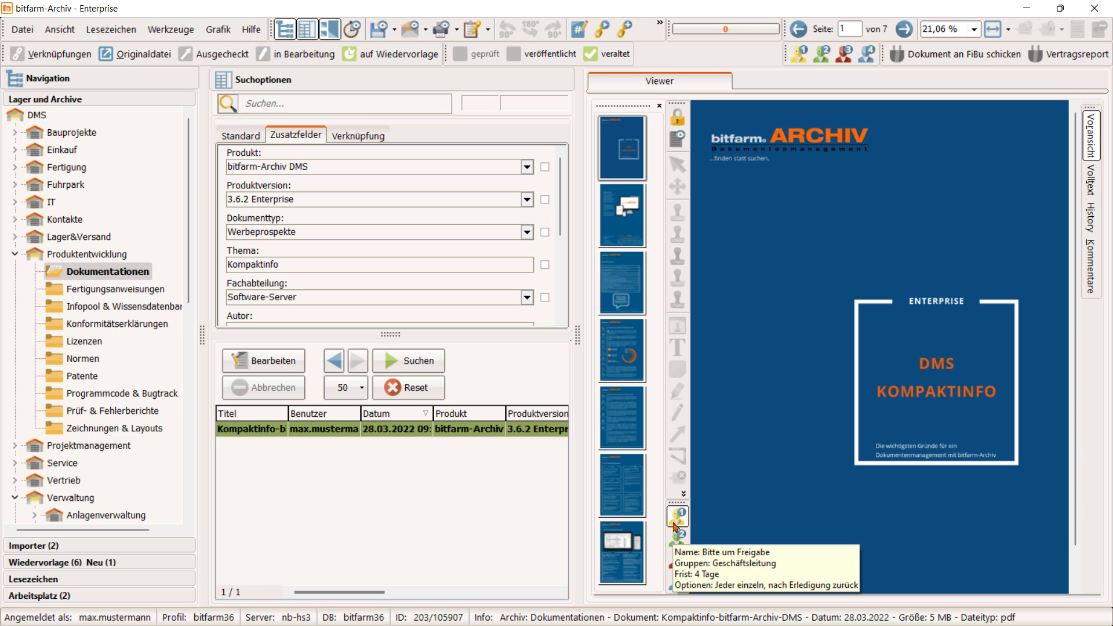
Step: Subscribe to the Kompaktinfo document with the comment "Änderungen Kompaktinfo"
right_click(726, 513)
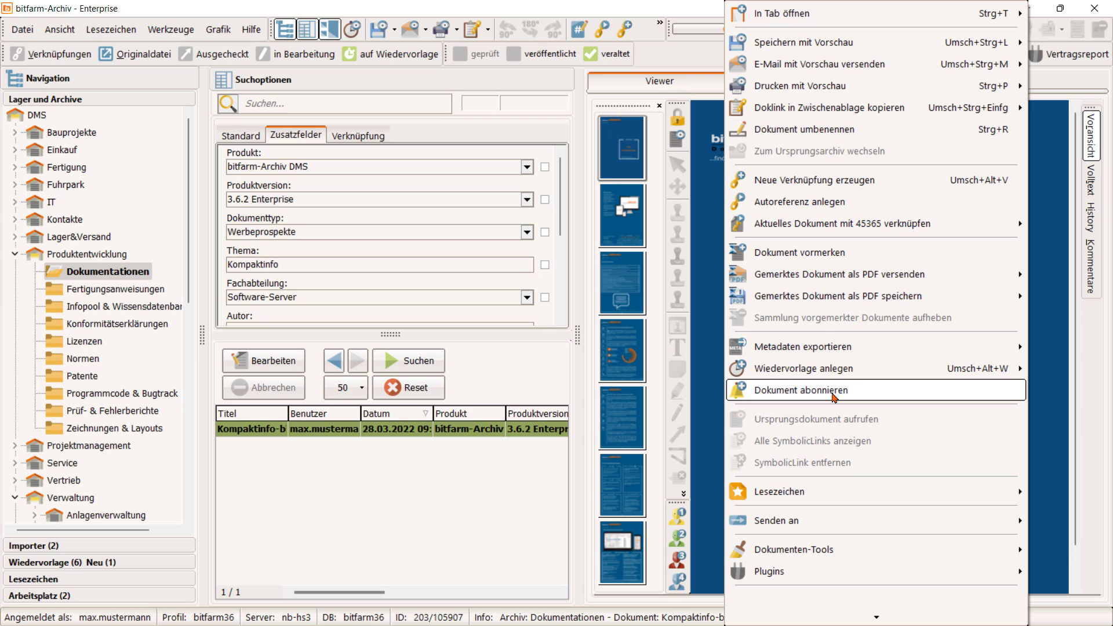
click(834, 398)
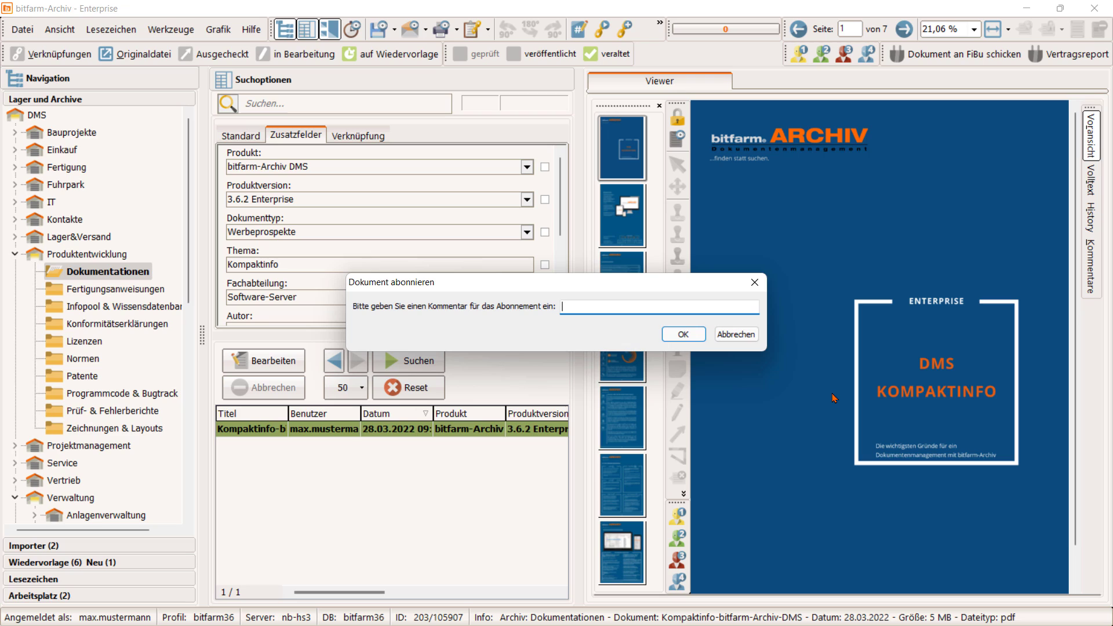
text(Änderungen Kompaktinfo)
click(683, 335)
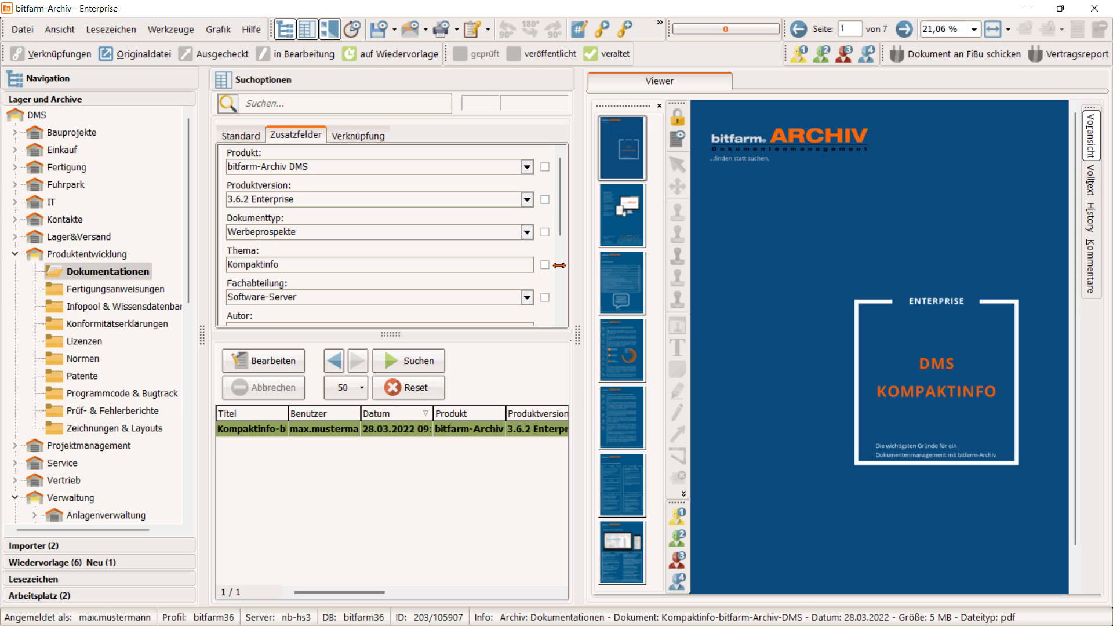
Step: Show the subscribed documents and remove the subscription for the Kompaktinfo document
click(111, 29)
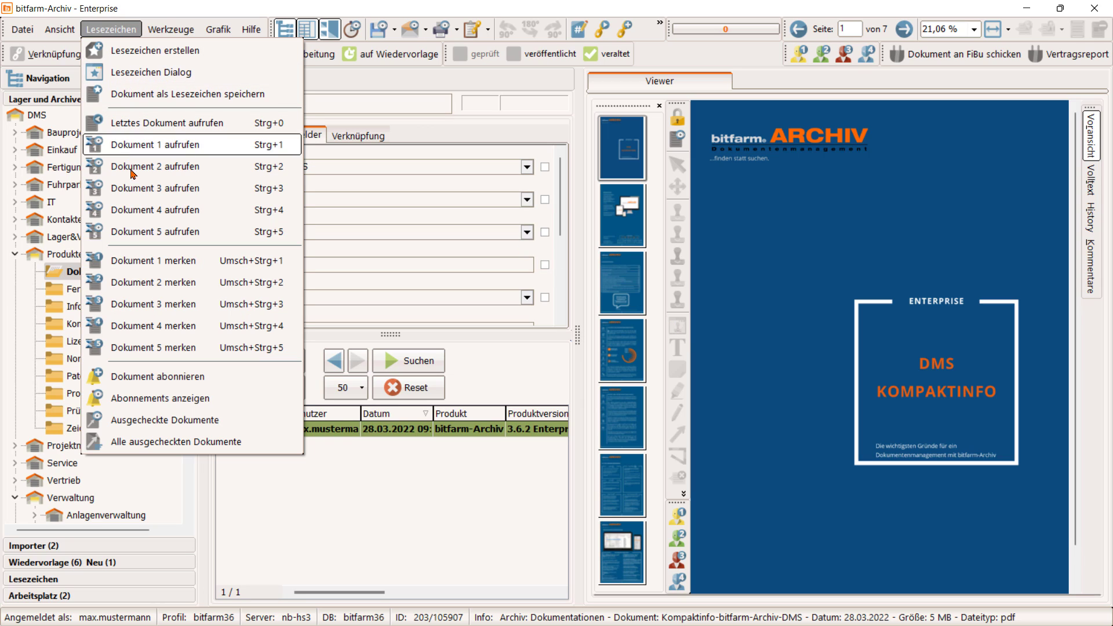
click(204, 400)
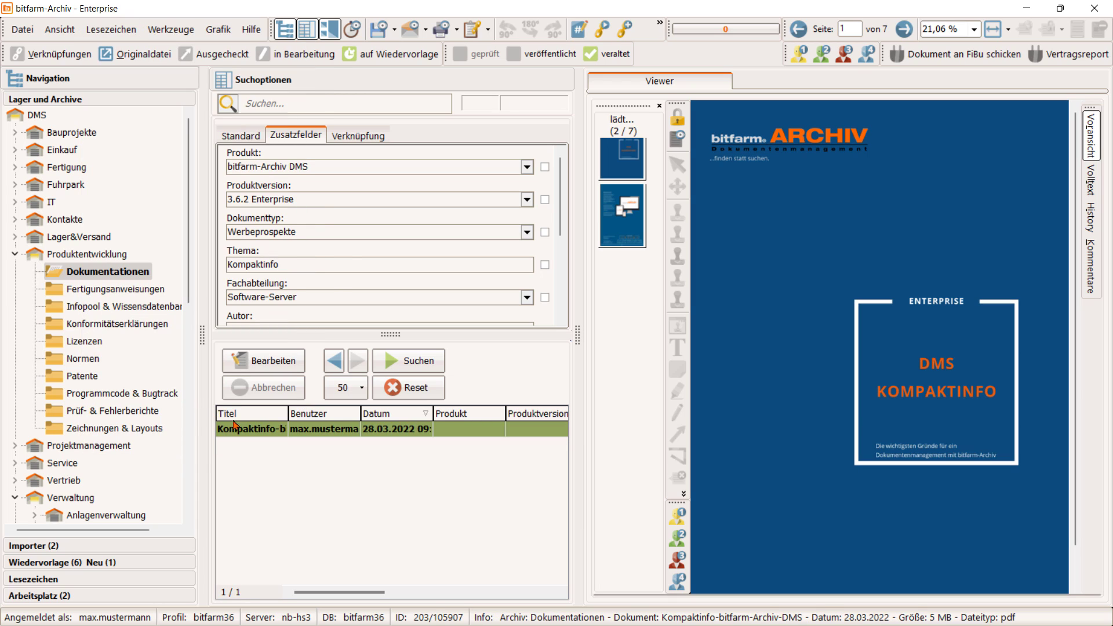
right_click(404, 431)
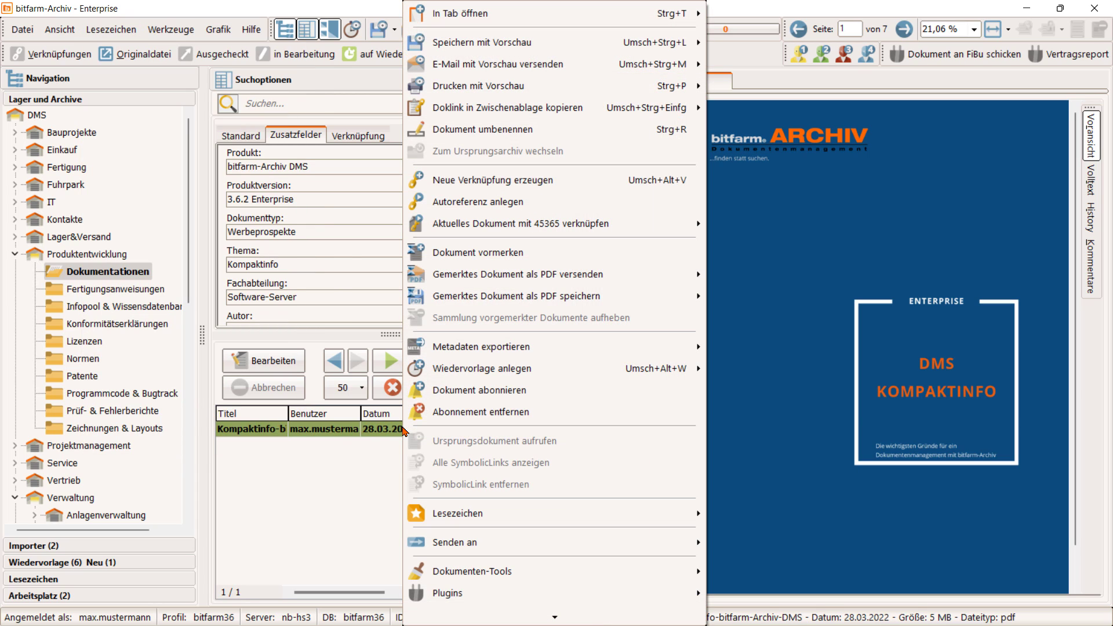
click(473, 414)
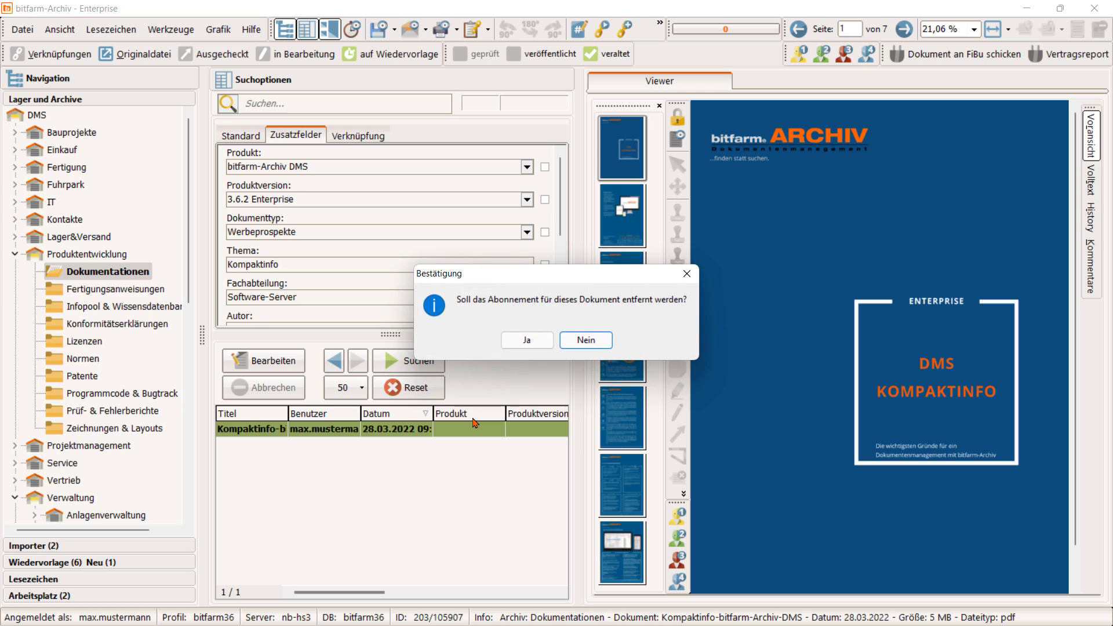
click(528, 341)
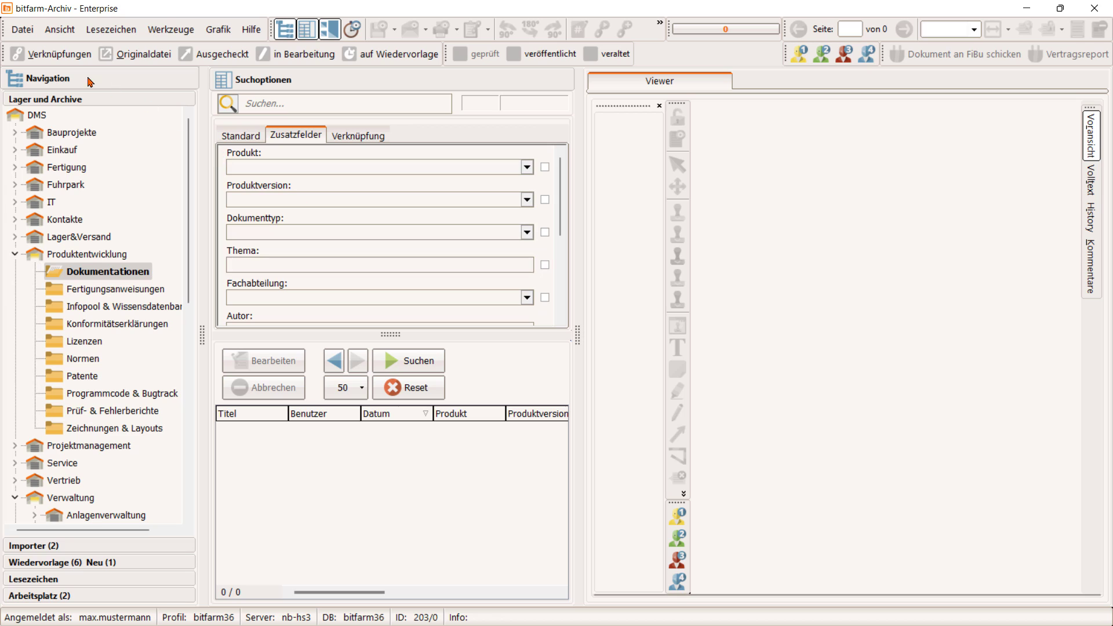
Step: Register an absence from 18.04.2022 to 22.04.2022 with a colleague as Vertreter
click(22, 30)
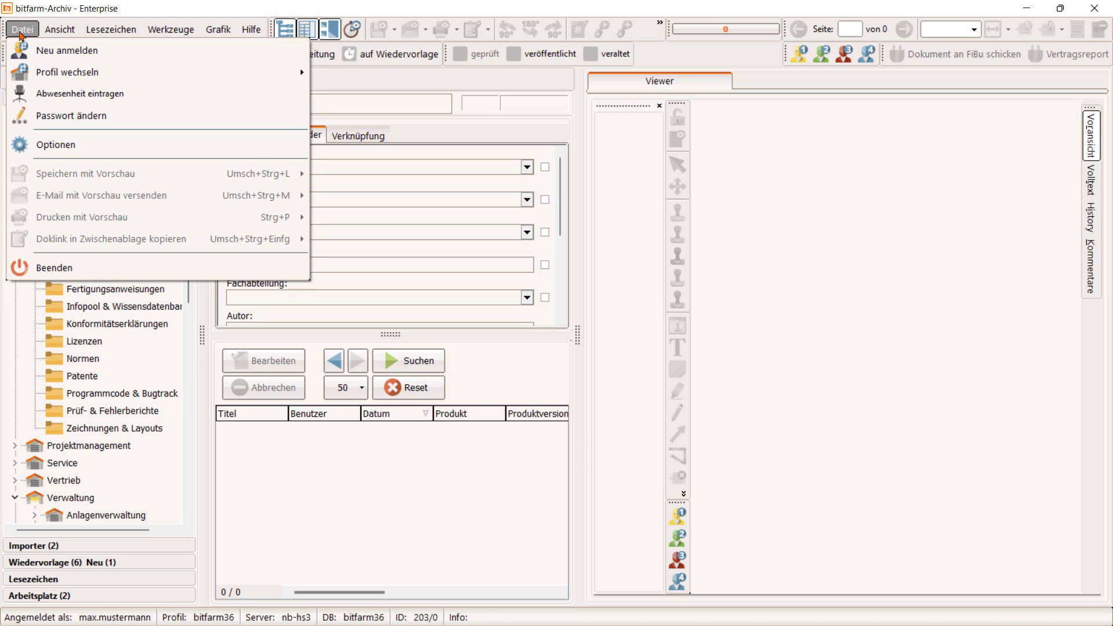
click(94, 97)
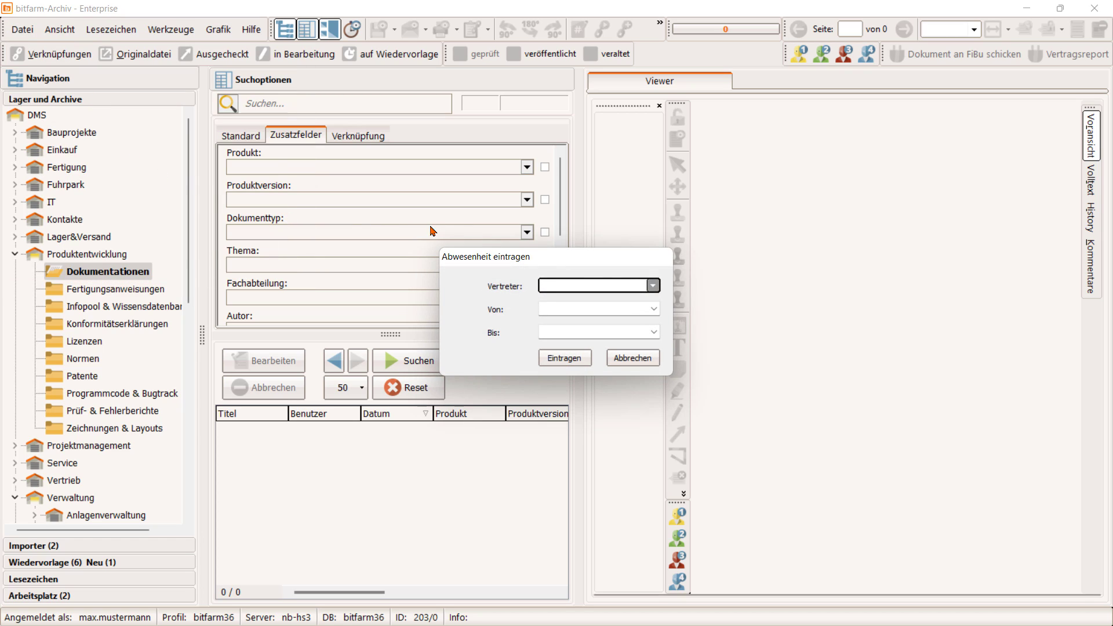
click(654, 285)
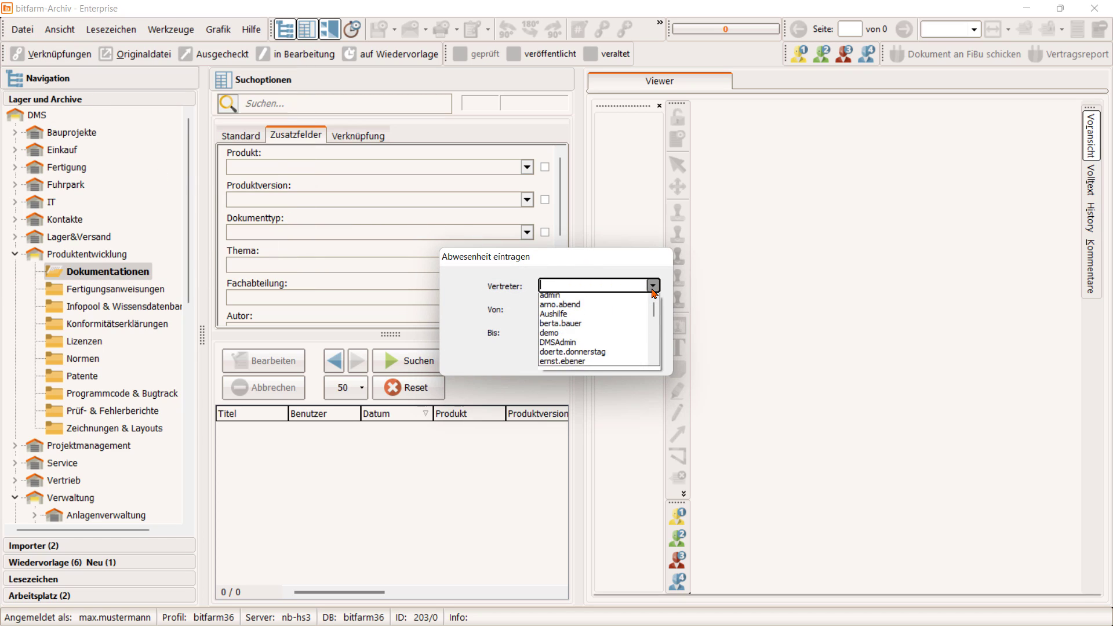
click(601, 314)
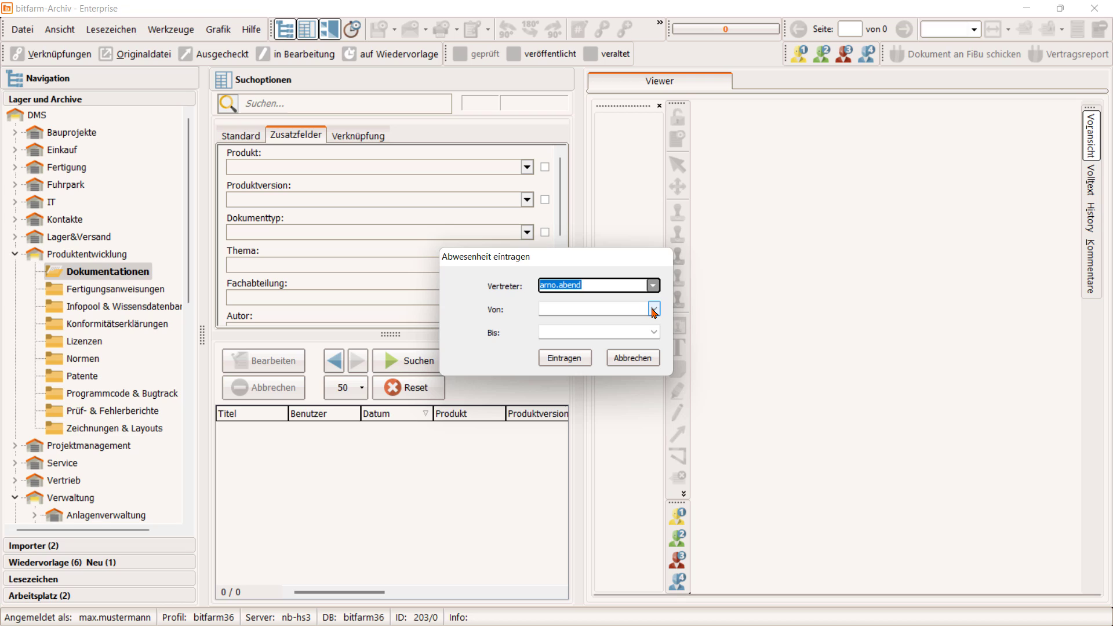
click(654, 309)
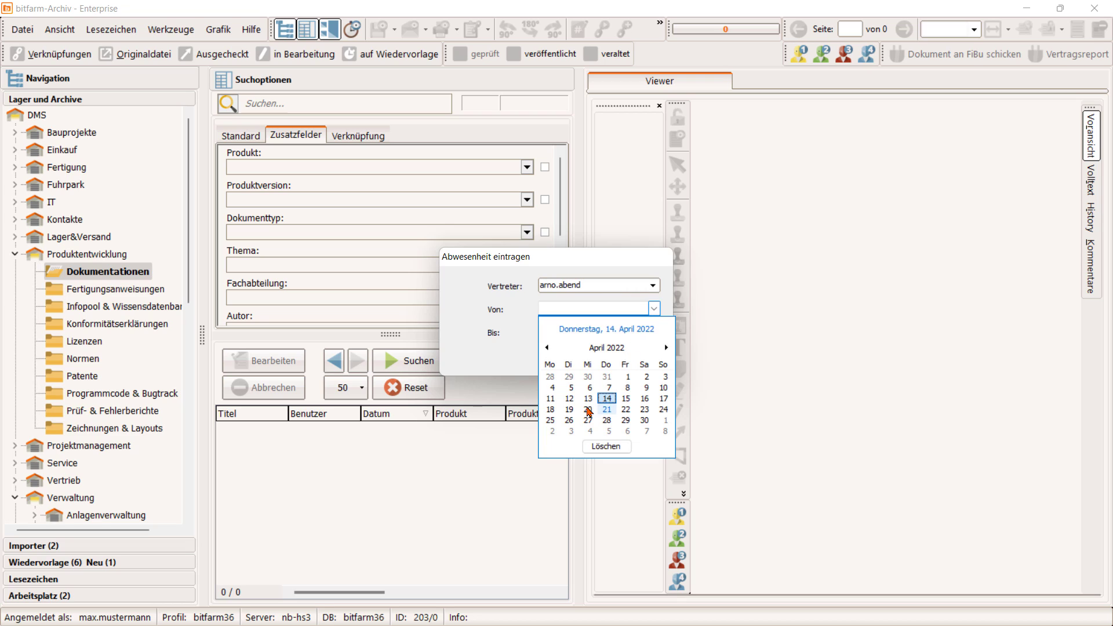
click(550, 410)
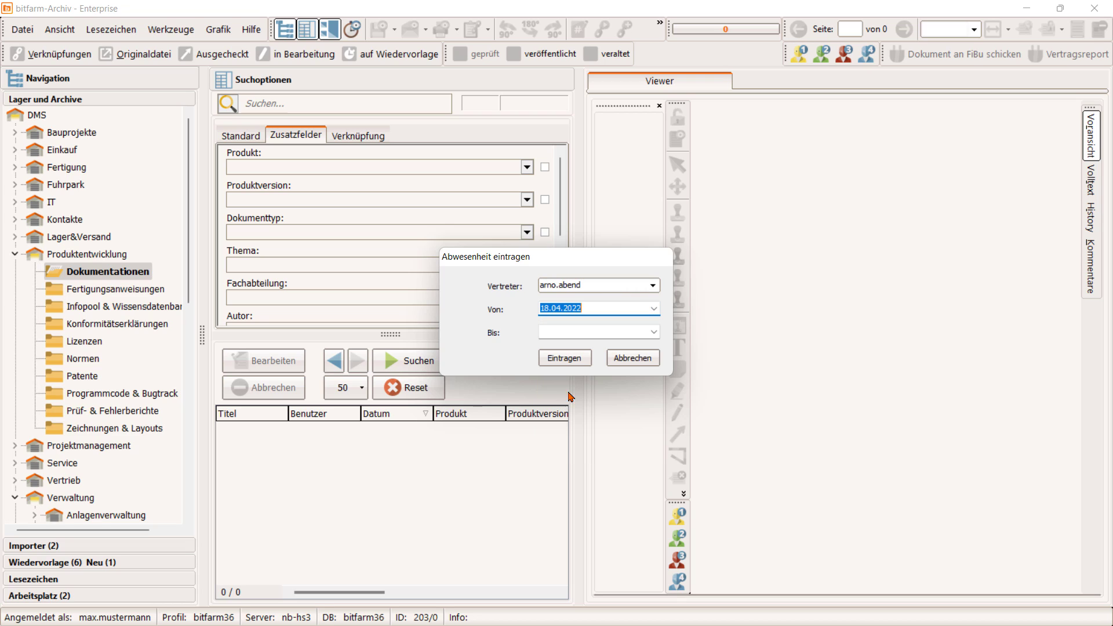
click(654, 332)
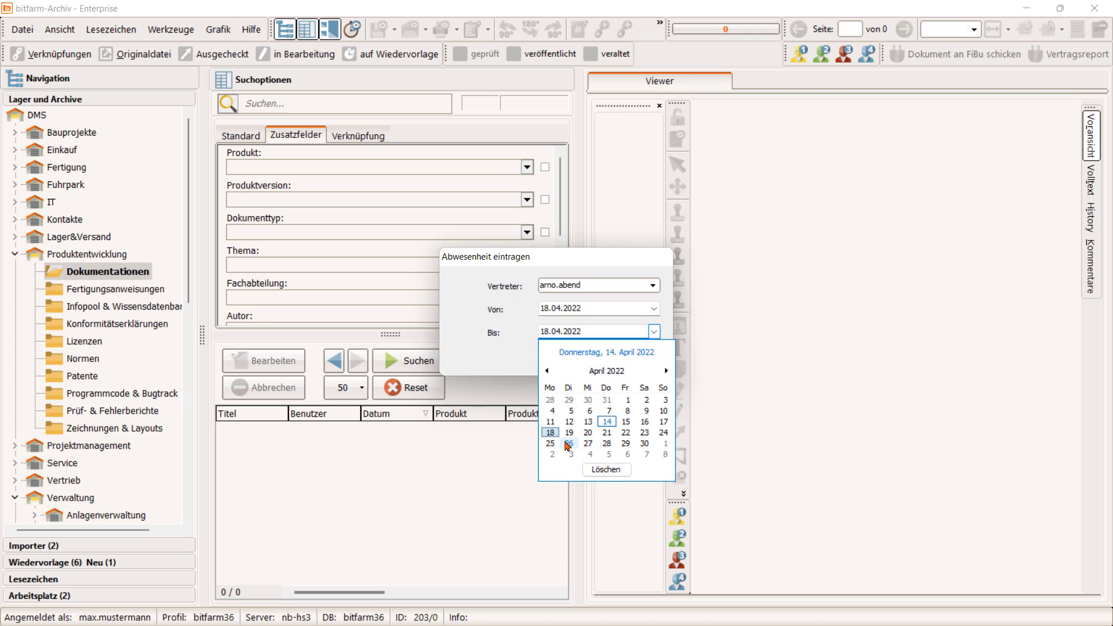
click(626, 434)
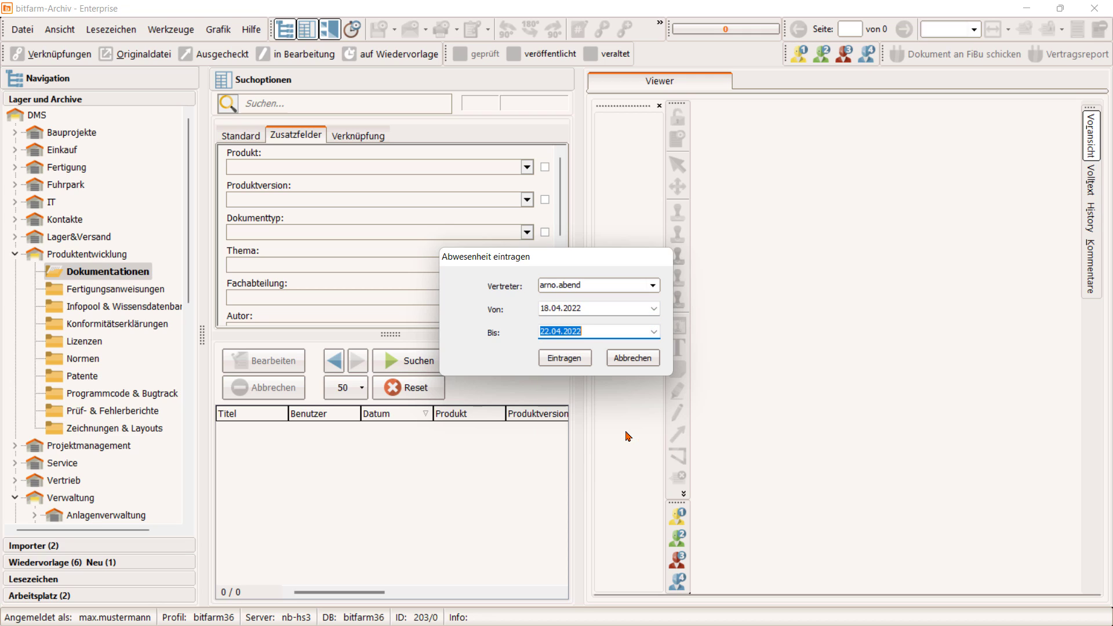
click(566, 360)
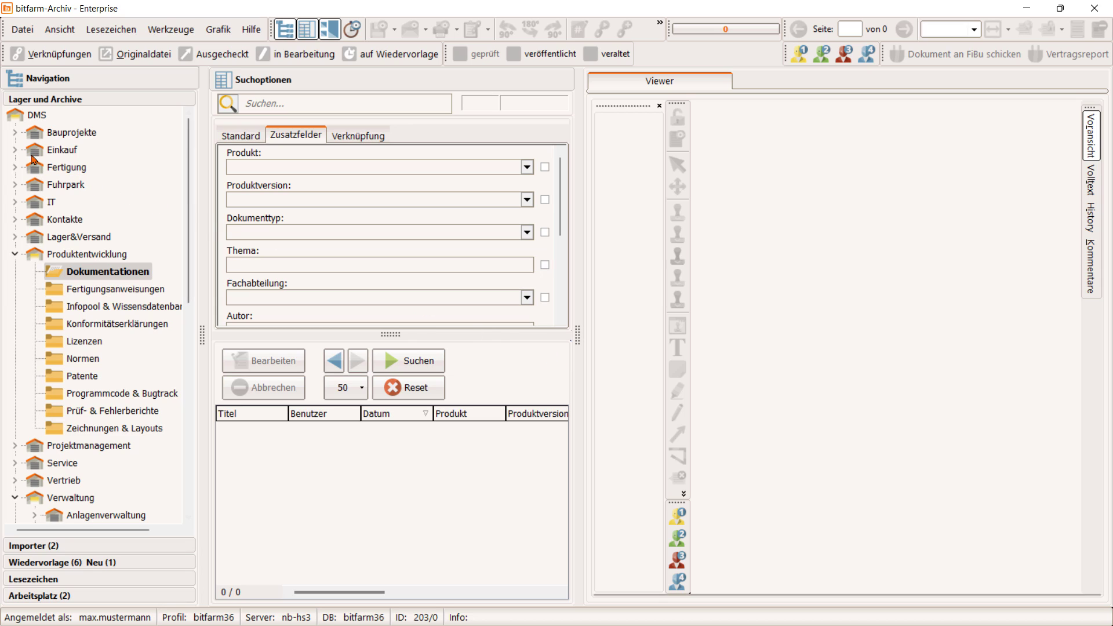
Step: View the bookmarks of the Rechnungen_Einkauf archive under Einkauf, including those in Controlling-Rechnungsprozess
click(14, 150)
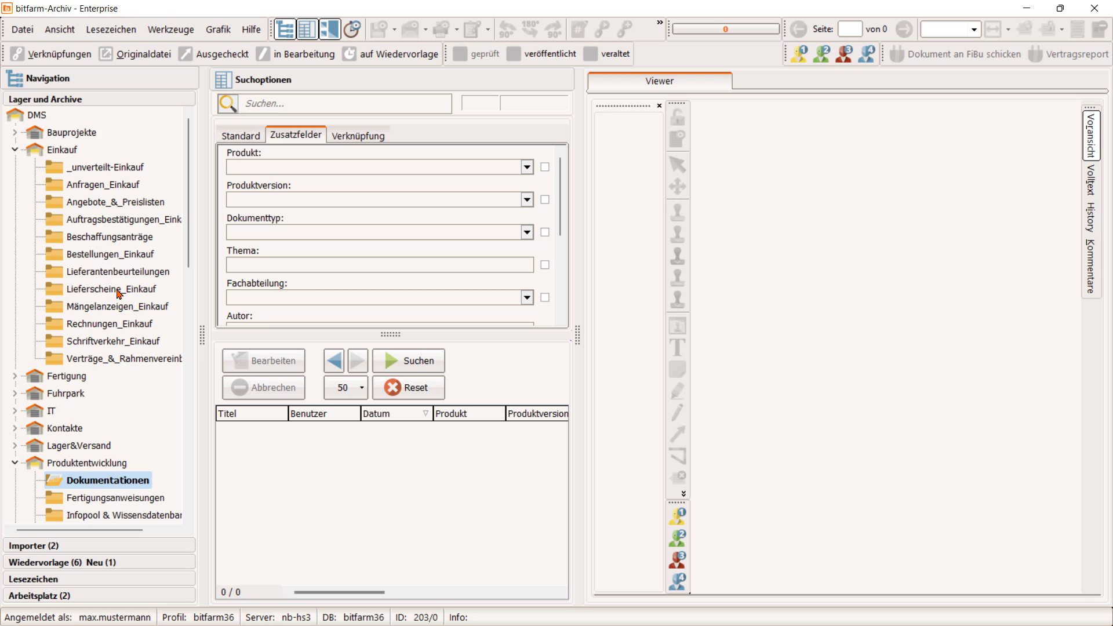
right_click(114, 326)
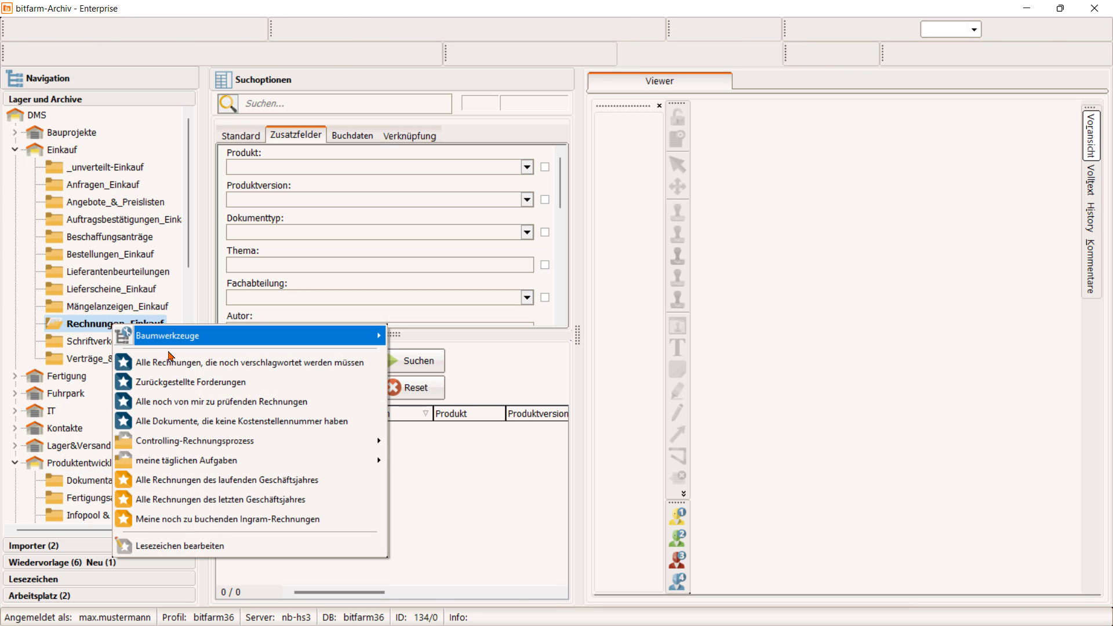
mouse_move(324, 446)
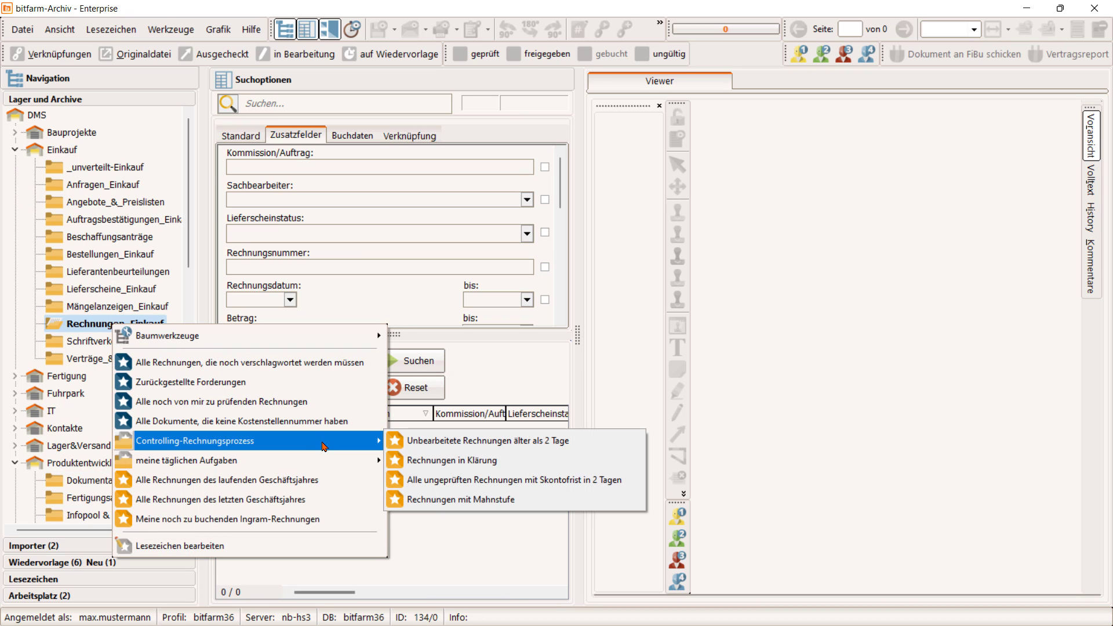